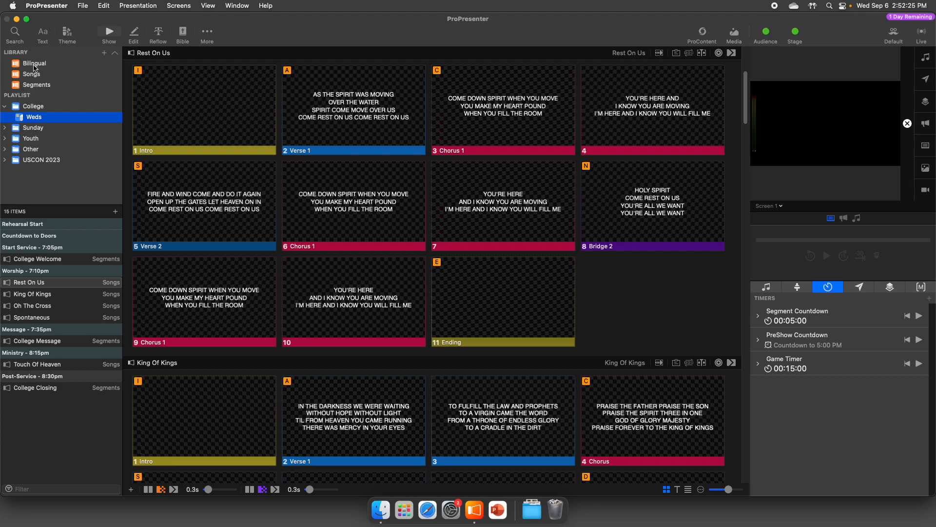
- Browse the presentations stored in the Bilingual, Segments and Songs libraries
click(34, 64)
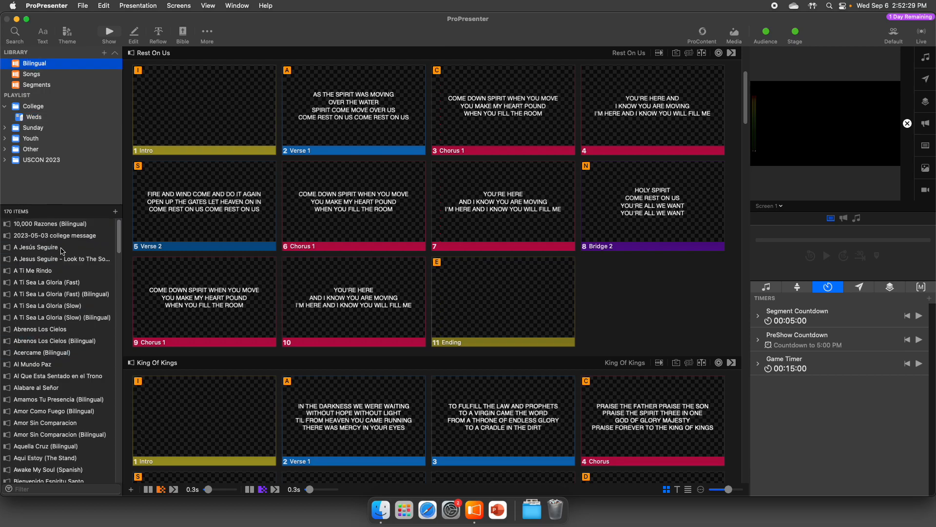
click(37, 85)
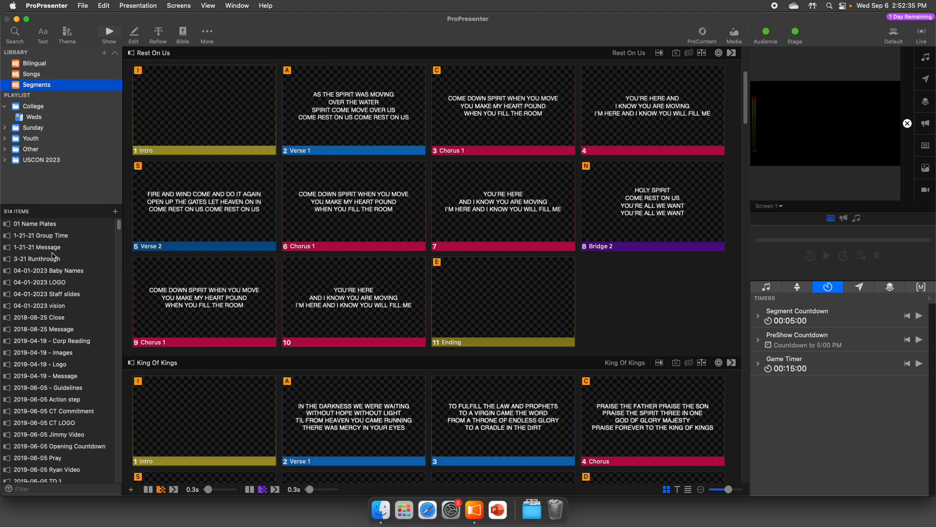
scroll(53, 252, down, 15)
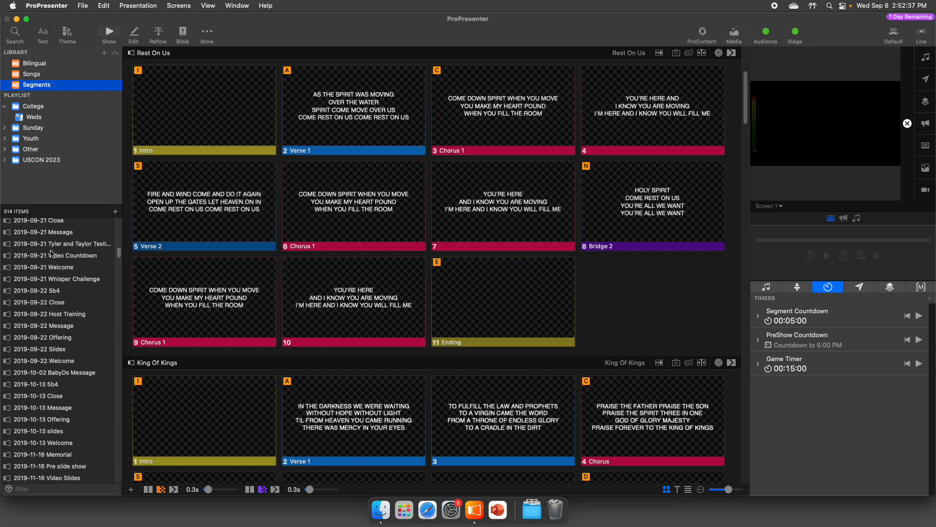
scroll(51, 253, down, 15)
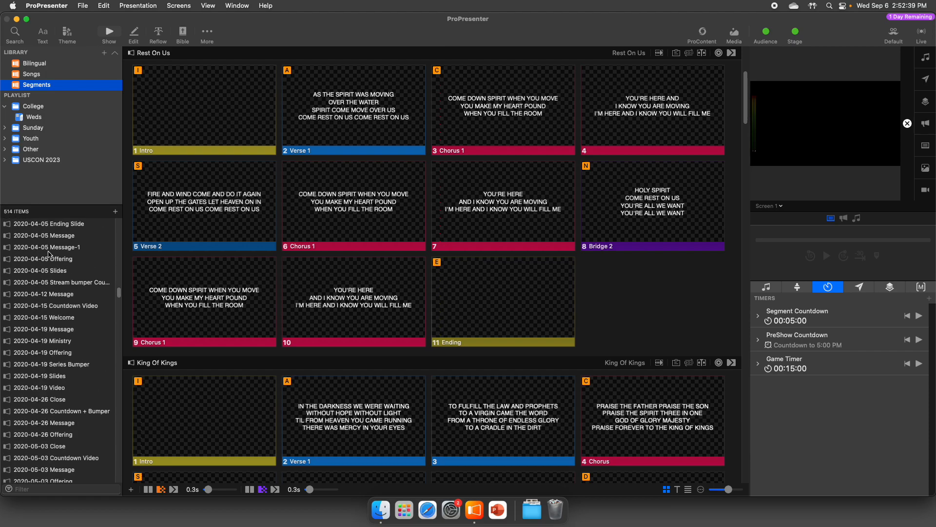
click(33, 74)
scroll(62, 251, down, 15)
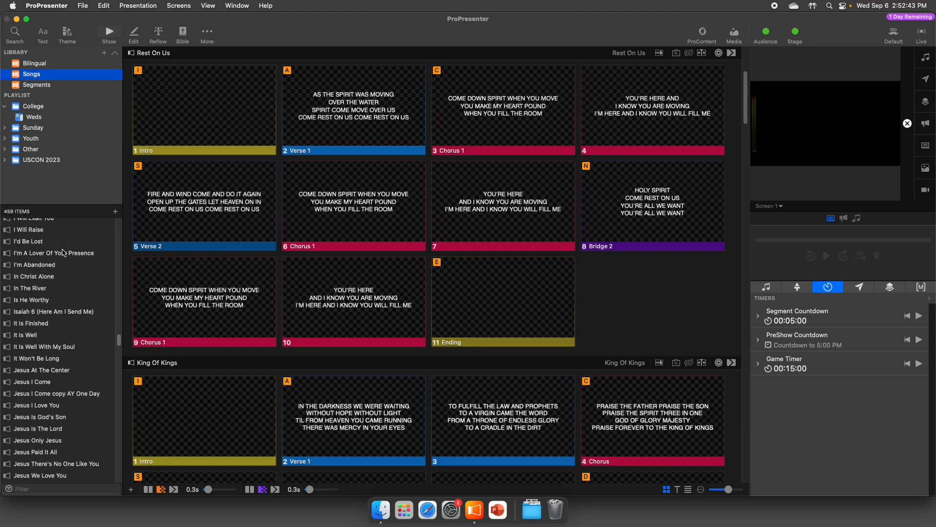
click(39, 64)
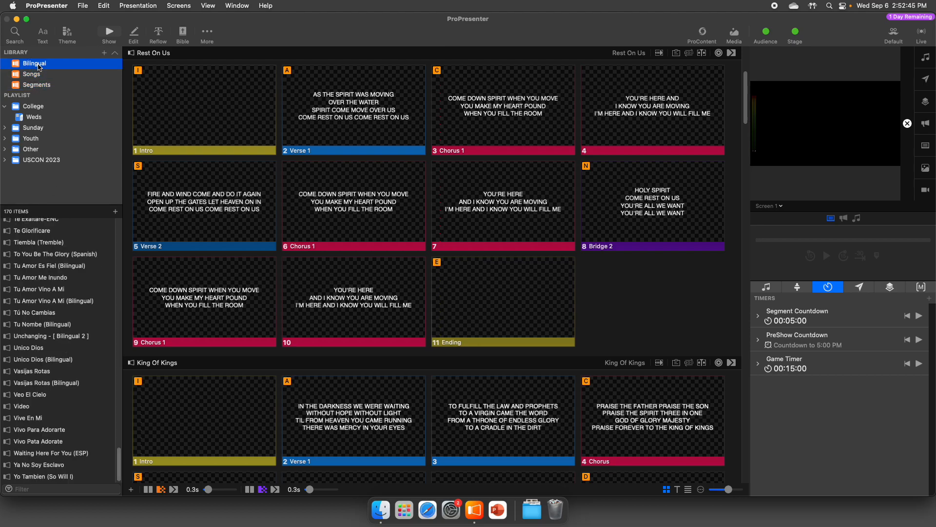
click(37, 75)
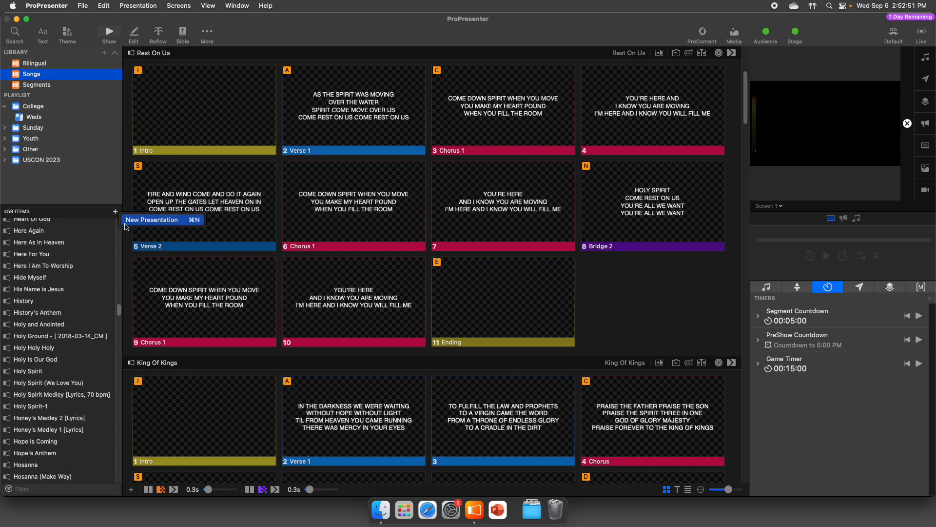
click(87, 217)
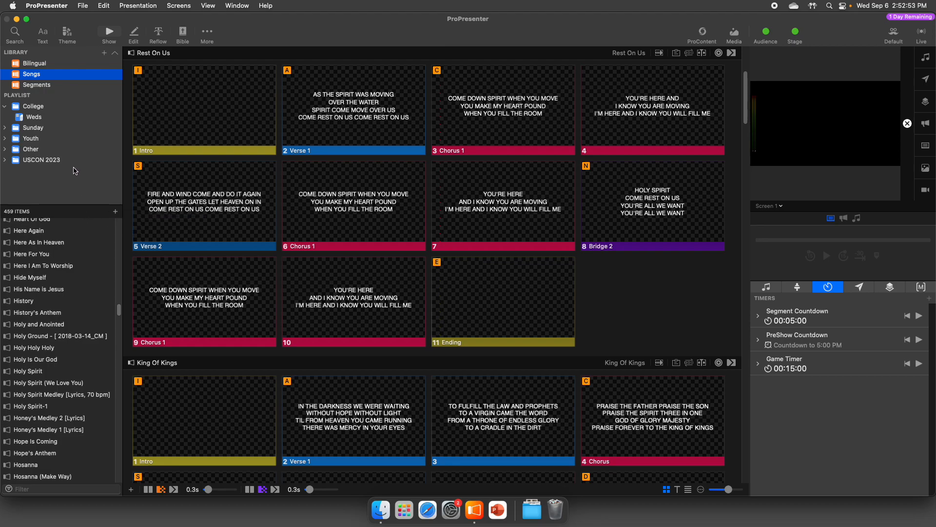
- Filter the Segments library for "college welcome" and open the College Welcome presentation
click(52, 86)
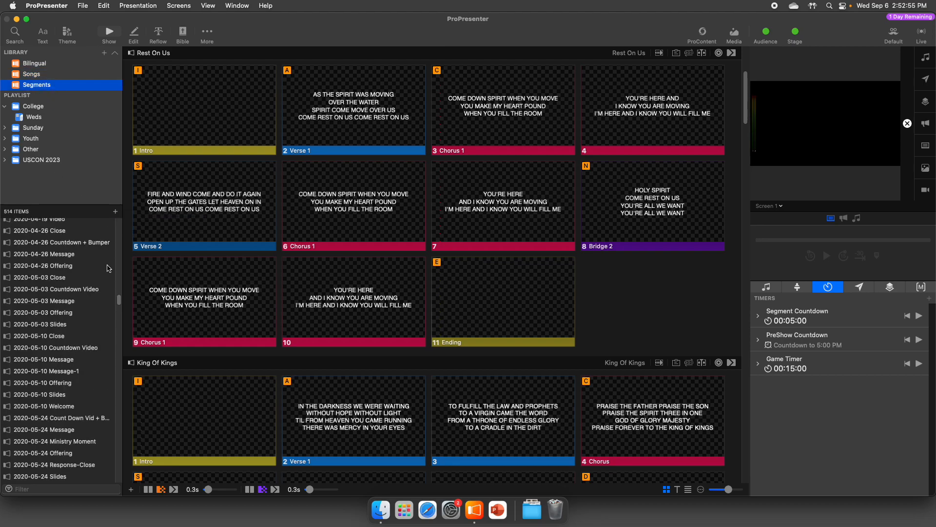
drag(119, 300, 120, 481)
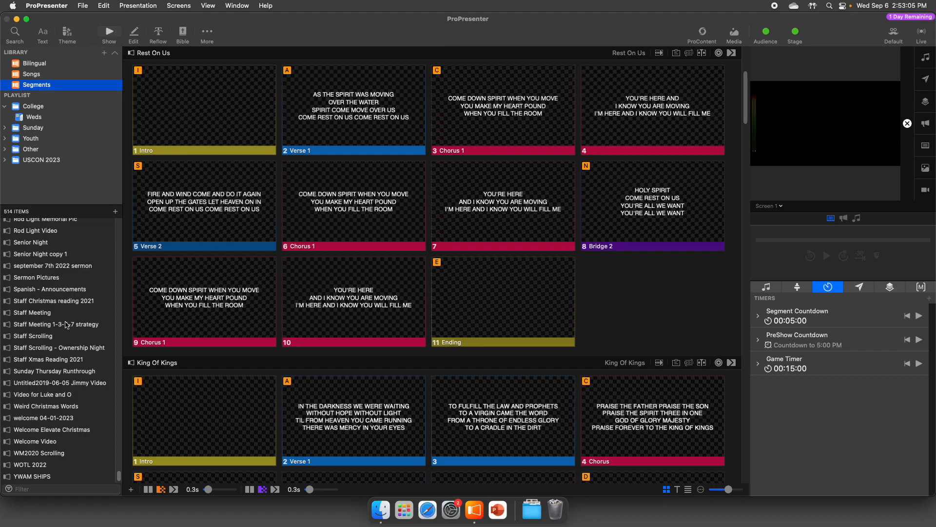
click(49, 489)
text(colleege welcome)
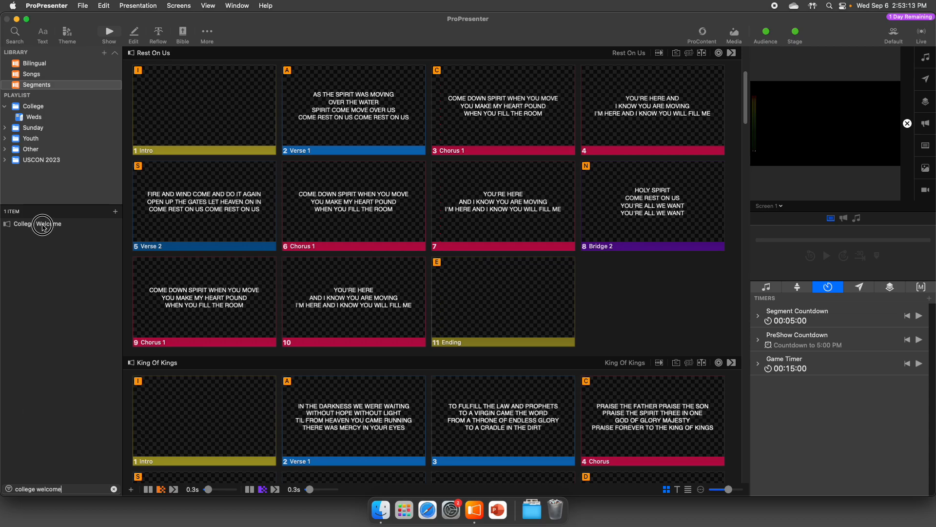
click(42, 225)
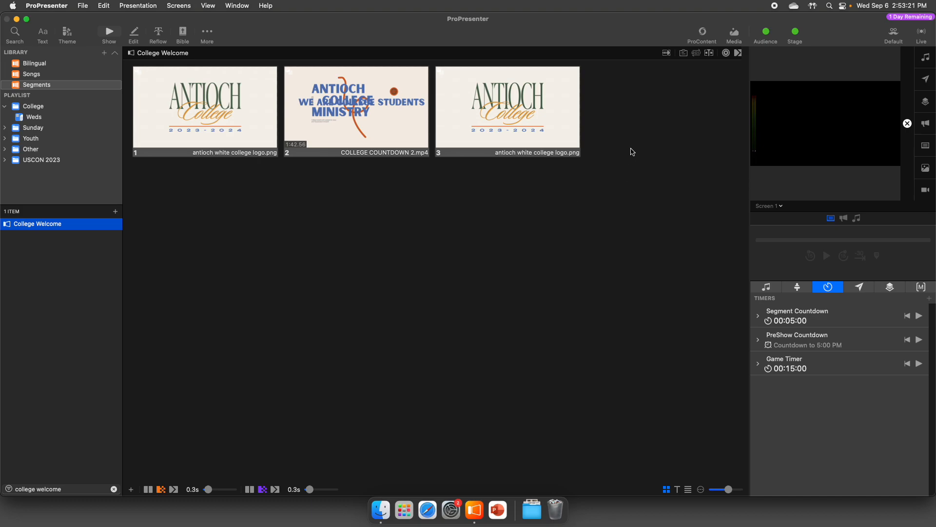
drag(601, 142, 290, 114)
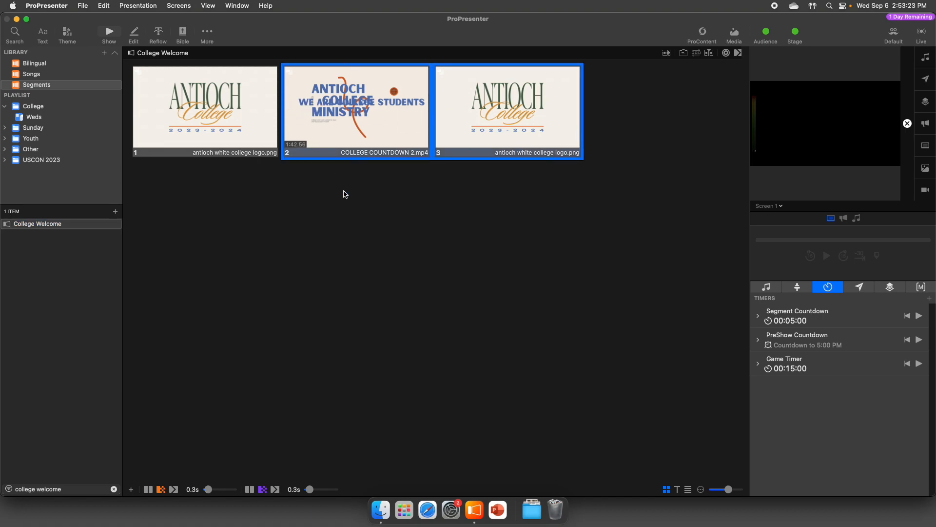
click(638, 116)
click(620, 116)
drag(620, 116, 390, 161)
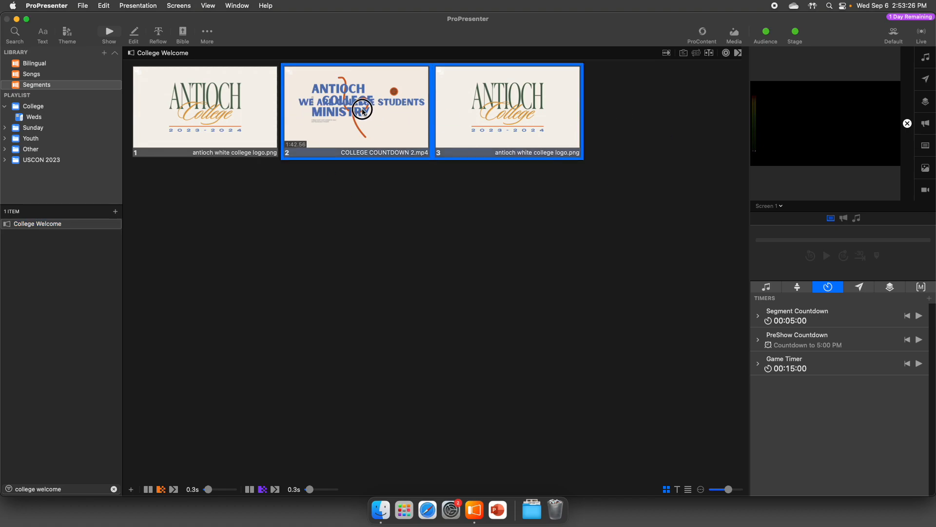
click(390, 208)
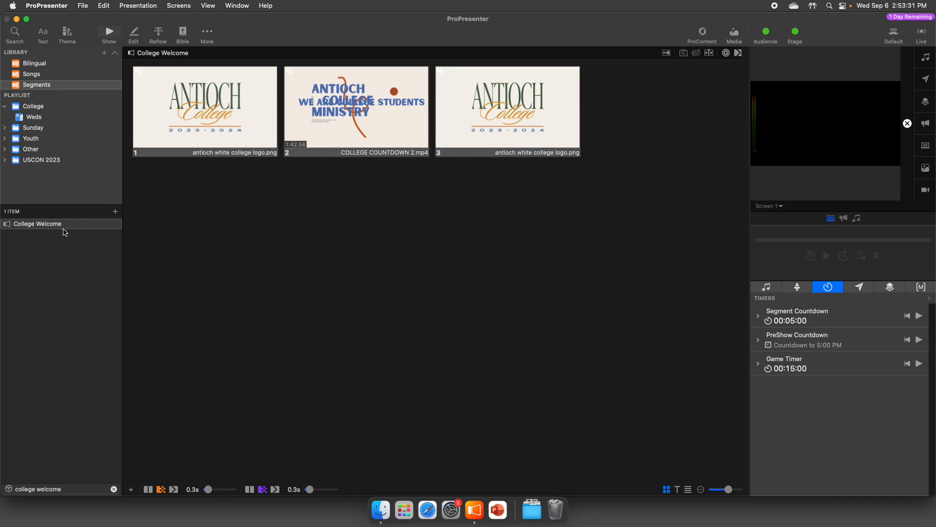
- Clear the library filter and open the 2019-04-19 - Logo presentation
click(114, 489)
click(49, 363)
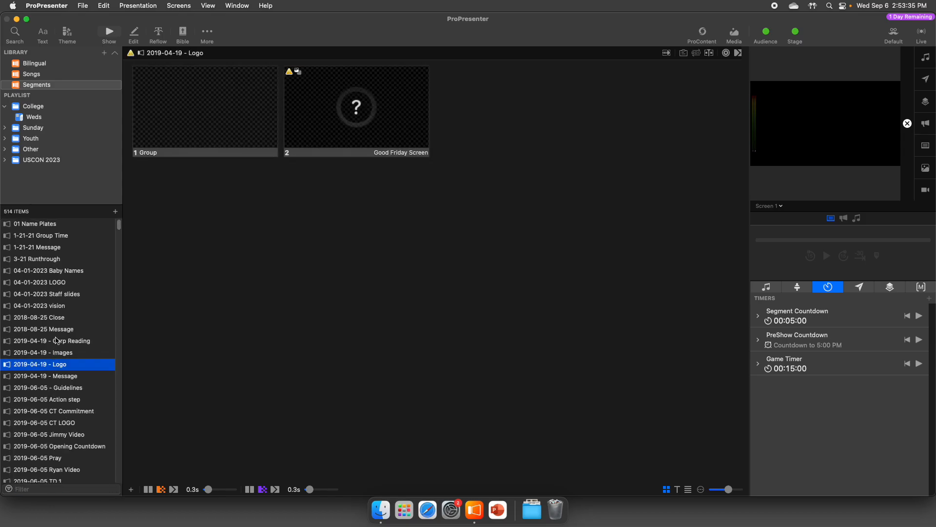
scroll(51, 304, down, 3)
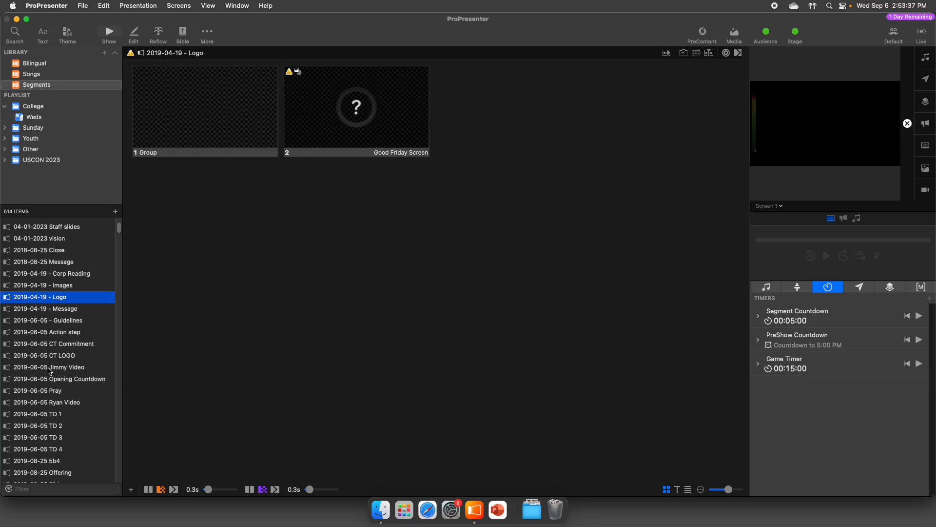
- Look through the Segments, Songs and Bilingual libraries and open the Weds playlist in the College folder
click(38, 86)
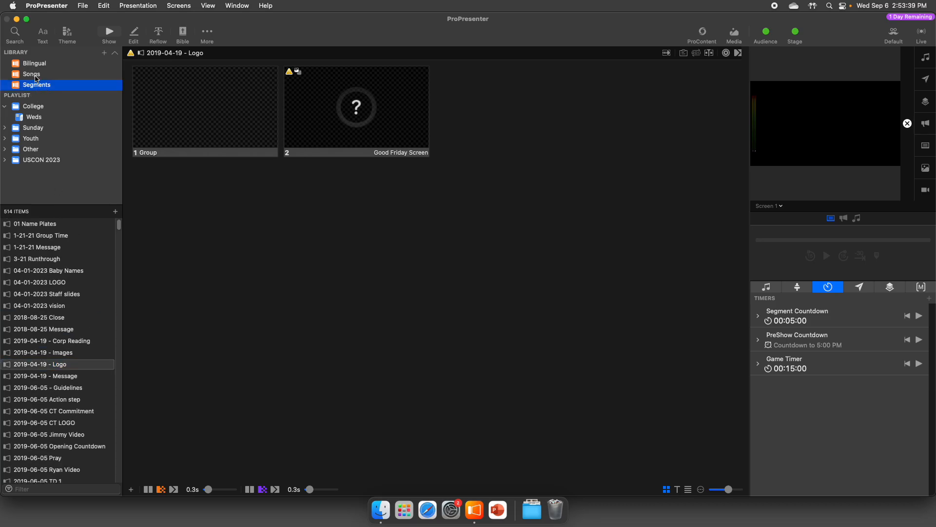
click(40, 72)
click(40, 65)
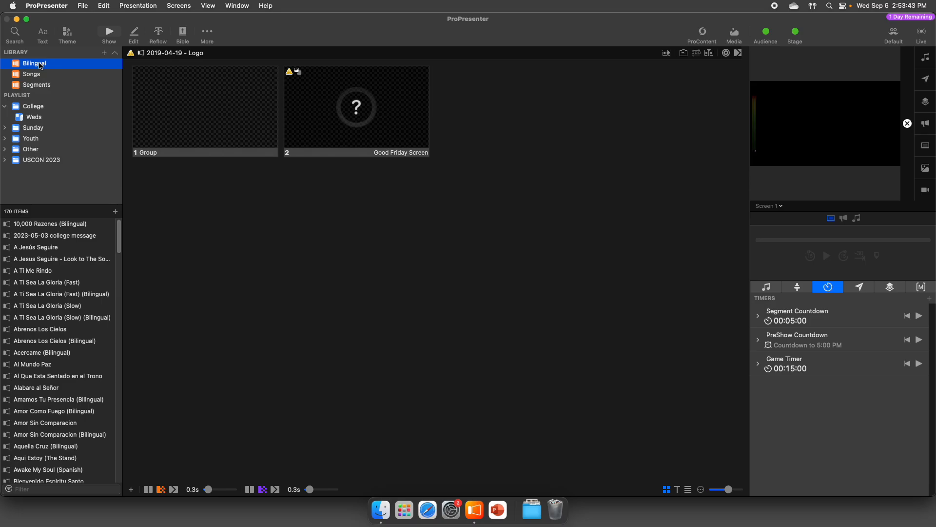
click(32, 108)
click(35, 119)
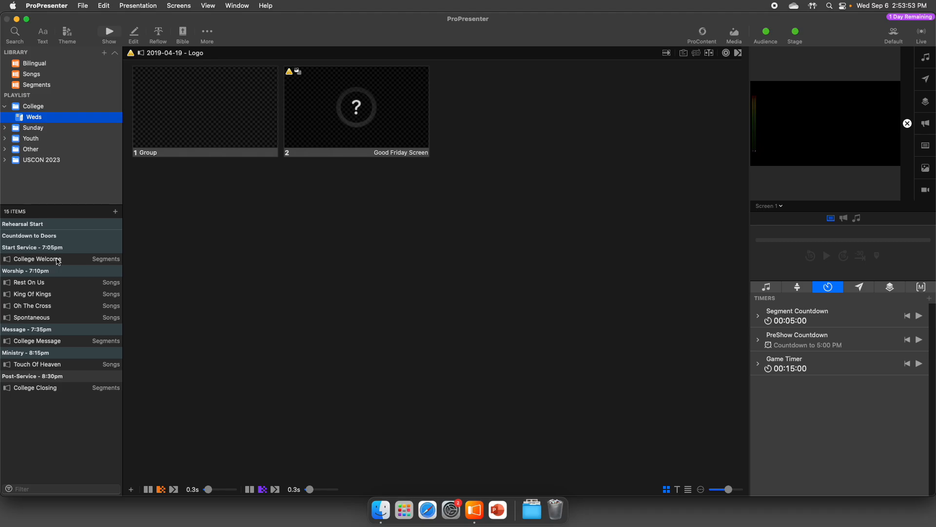
- Switch to Safari and open the August 30, 2023 College plan in Planning Center Services
click(427, 511)
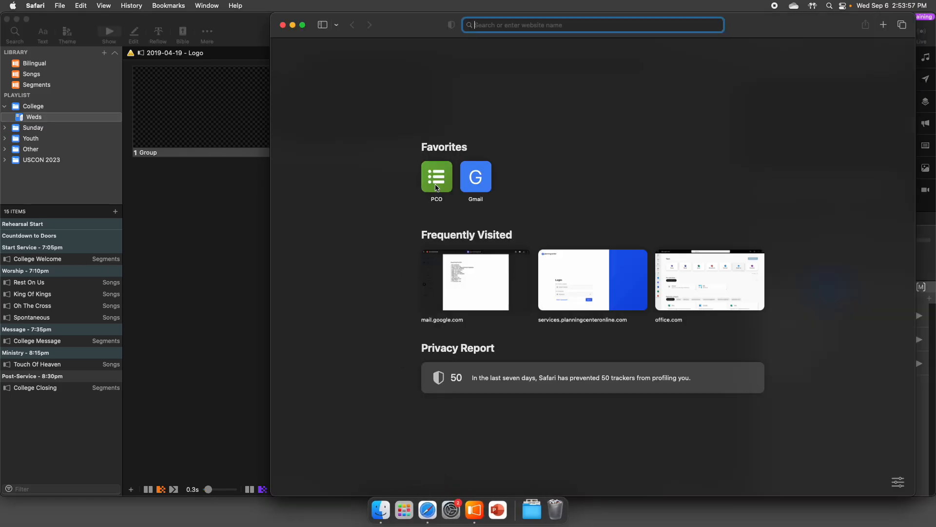
click(436, 177)
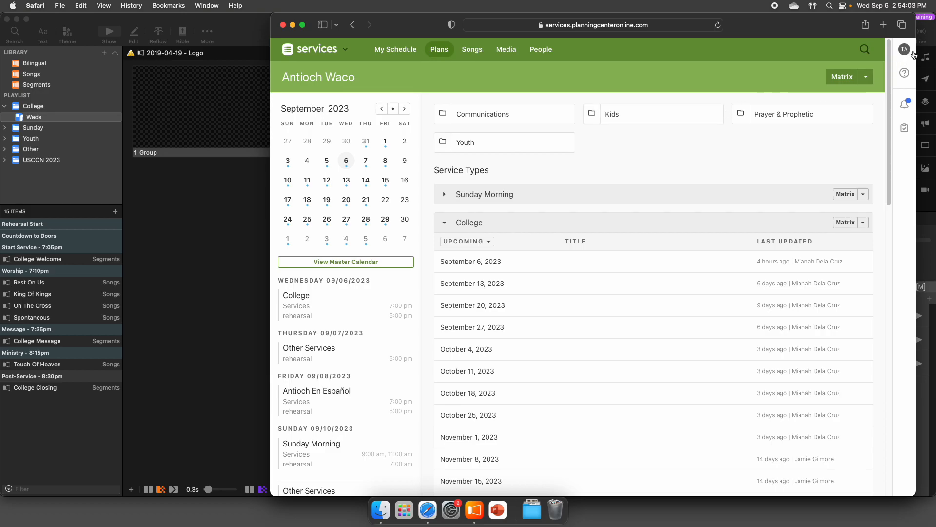
click(905, 51)
click(905, 50)
click(469, 262)
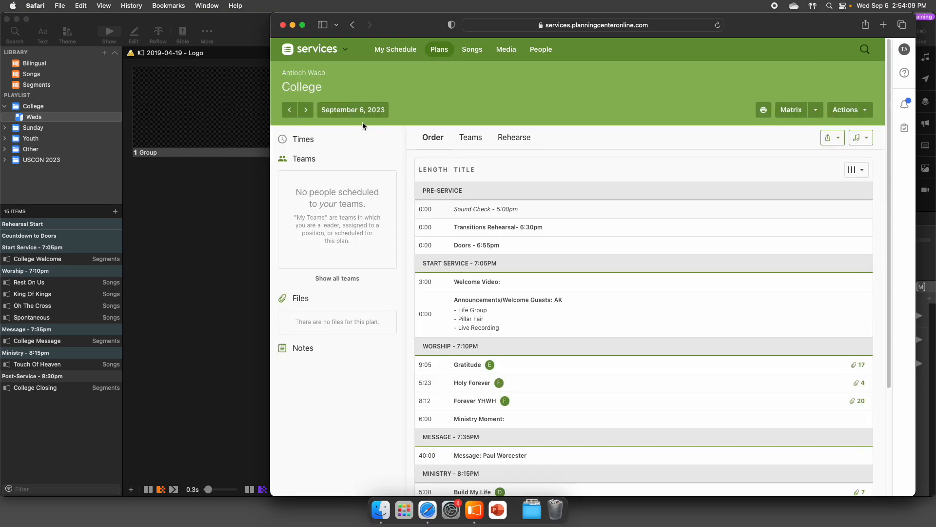
click(289, 109)
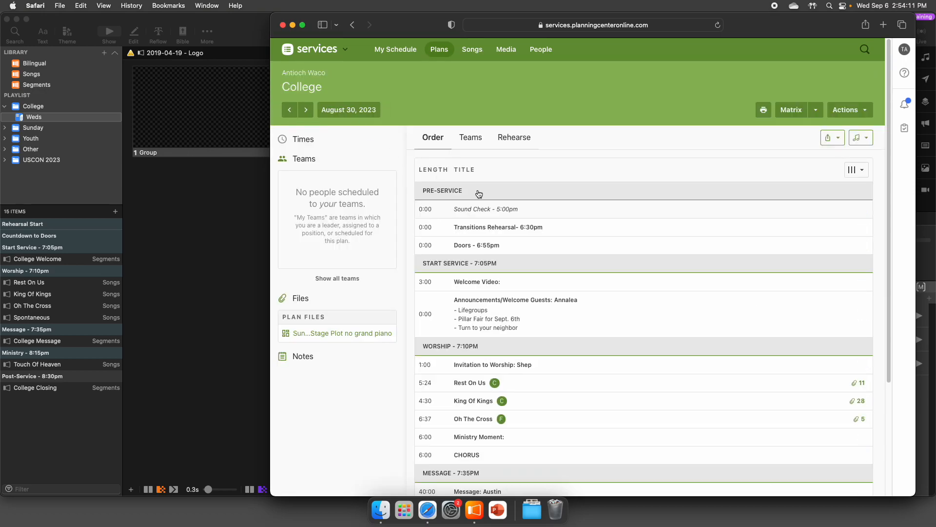
- Compare the College plan's order of service with the items of the Weds playlist in ProPresenter
drag(402, 32, 311, 31)
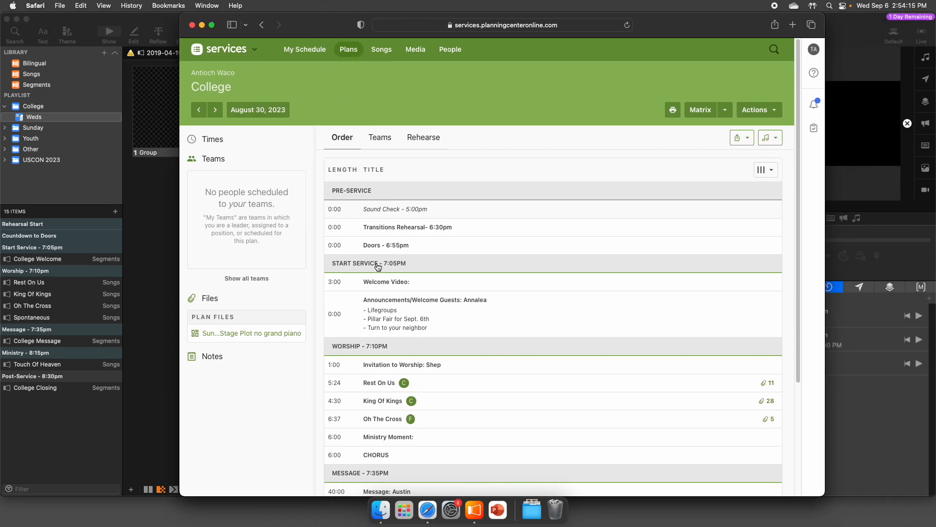
scroll(424, 304, down, 5)
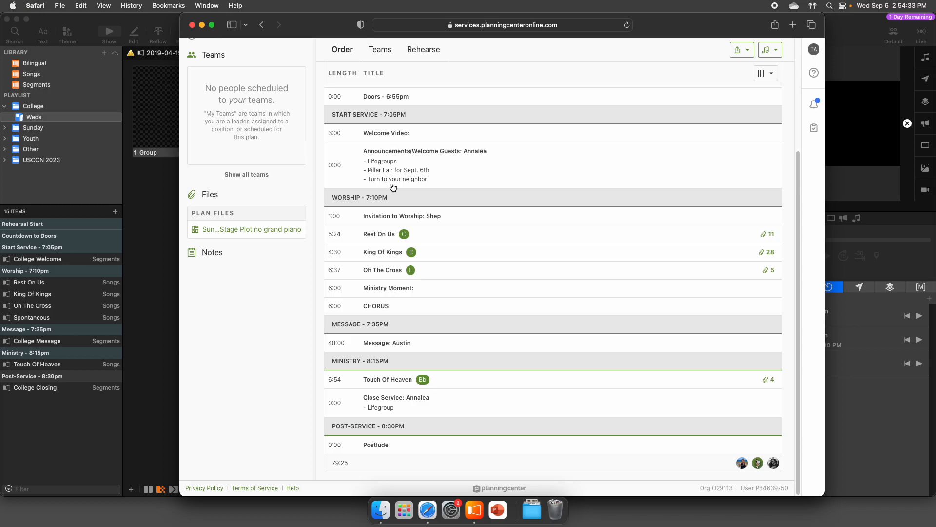
click(53, 283)
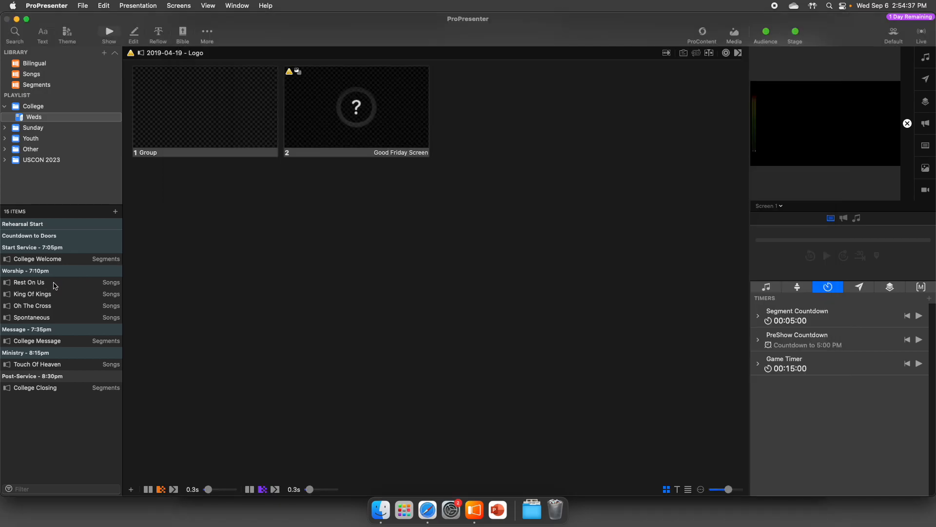
key(super+Tab)
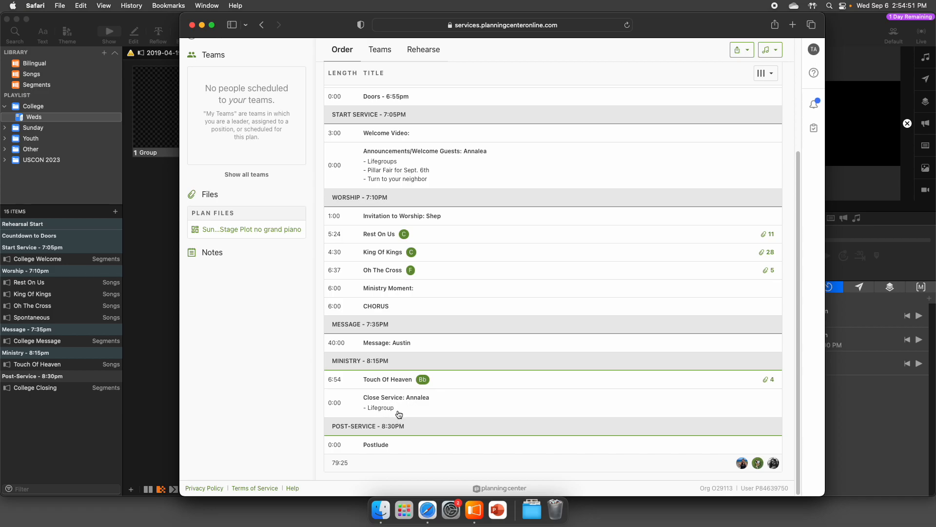
click(64, 413)
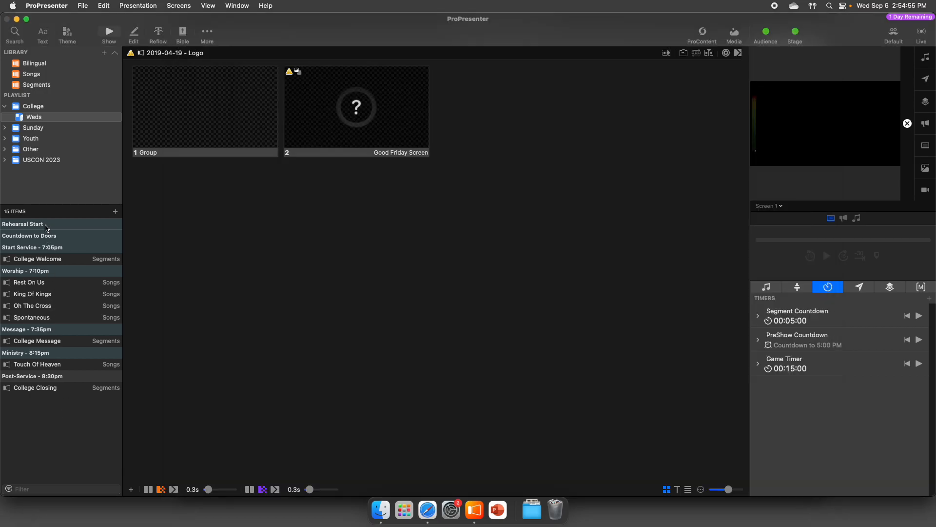
- Show the Weds playlist from its Rehearsal Start header and inspect that header's linked timer settings
click(99, 227)
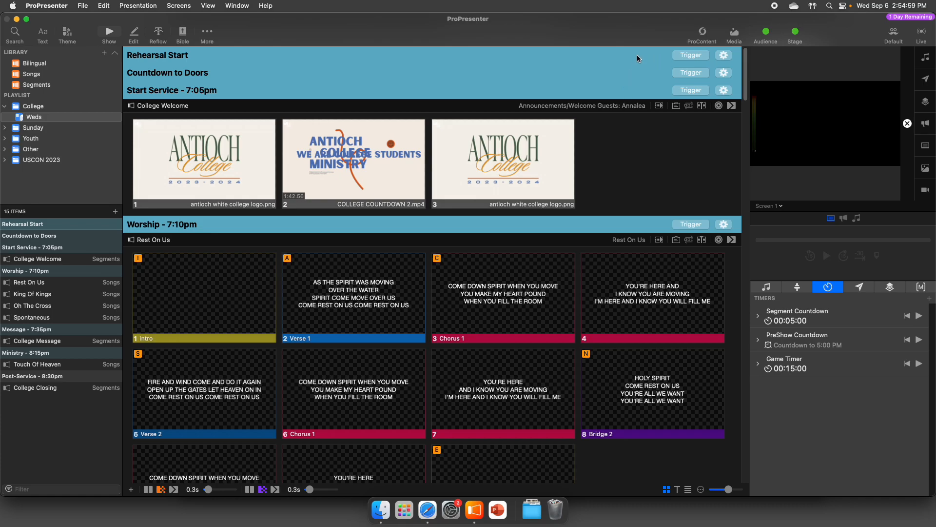
click(724, 56)
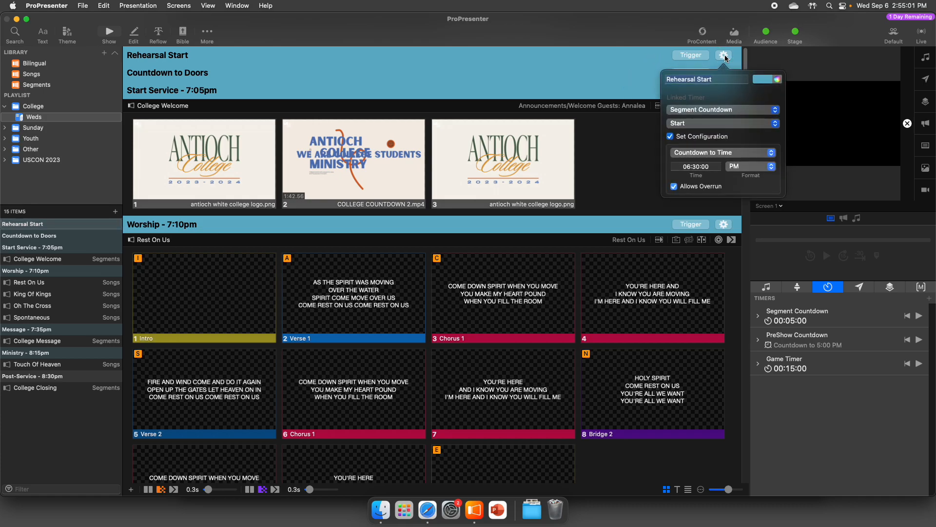
click(654, 55)
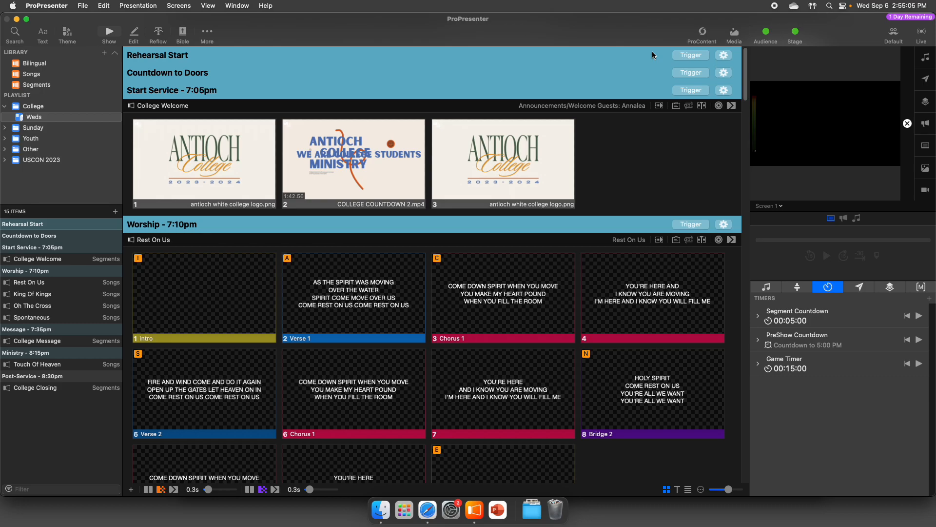
- Preview the Stage Screen 1 output and return the preview to Screen 1
click(767, 206)
click(786, 251)
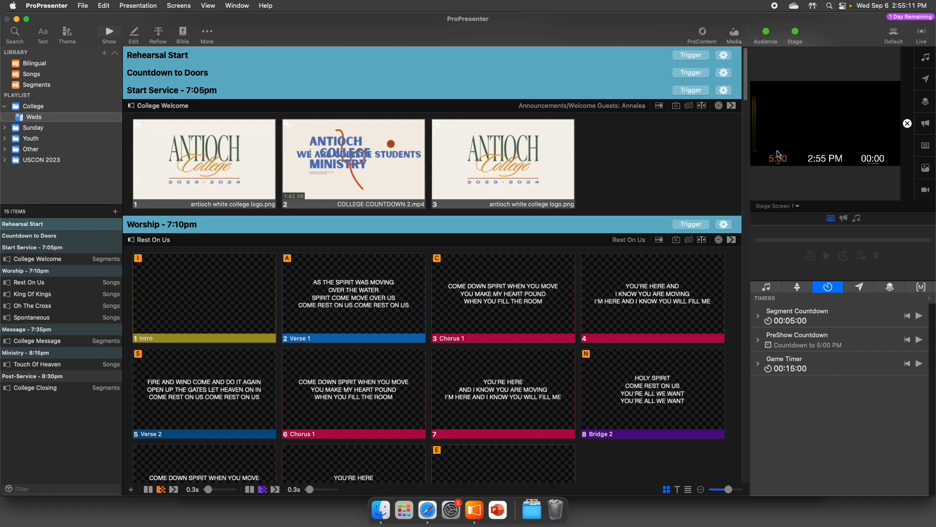
click(777, 206)
click(781, 225)
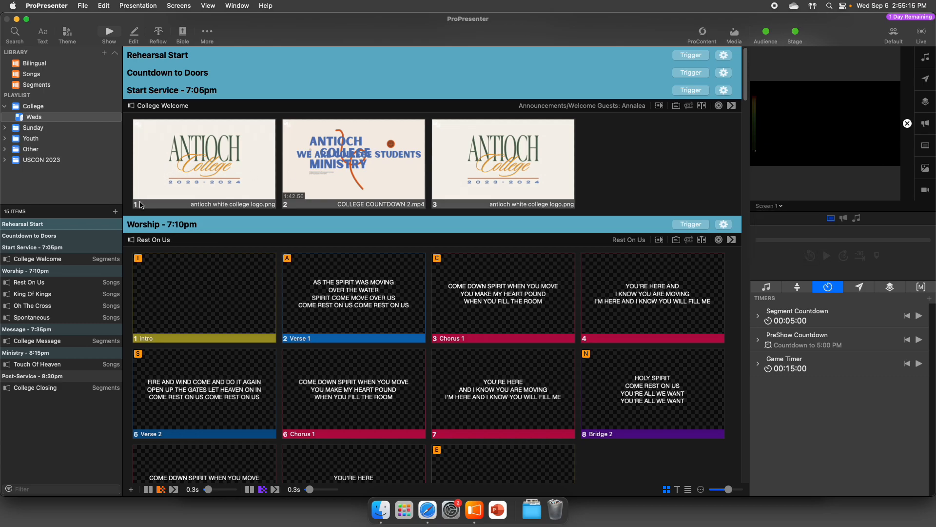
- View the slides of College Welcome, Rest On Us, King Of Kings and Oh The Cross in the playlist
click(49, 262)
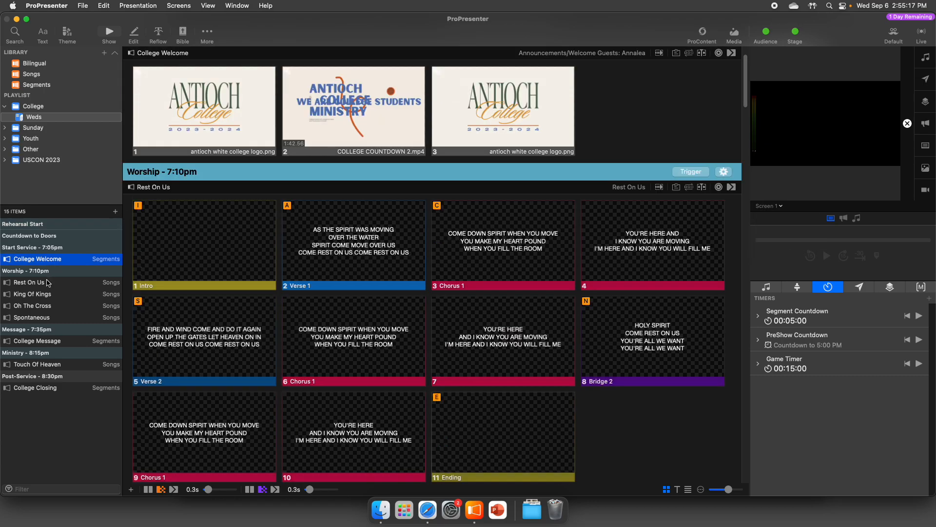
click(48, 282)
click(49, 294)
click(51, 306)
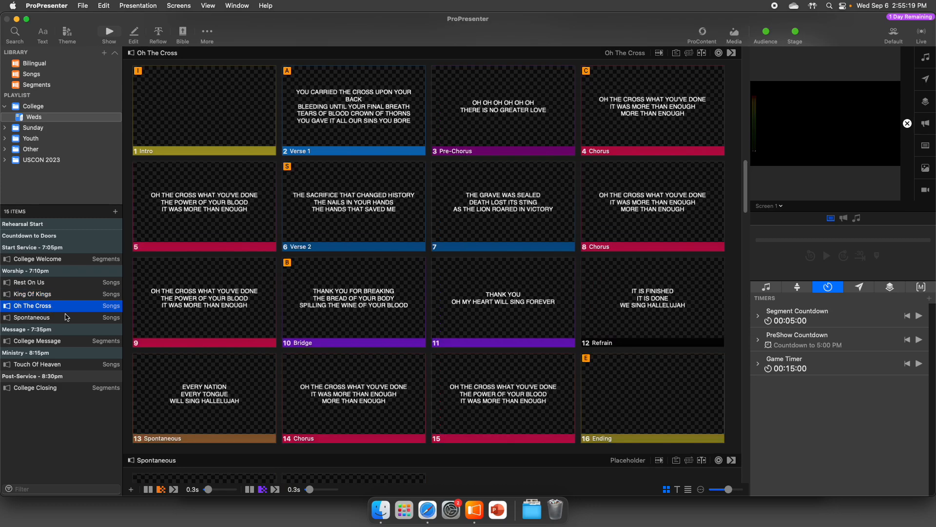
- Go from Spontaneous back to King Of Kings in the playlist and show its first Verse 1 slide on the output
click(58, 317)
click(58, 310)
click(58, 294)
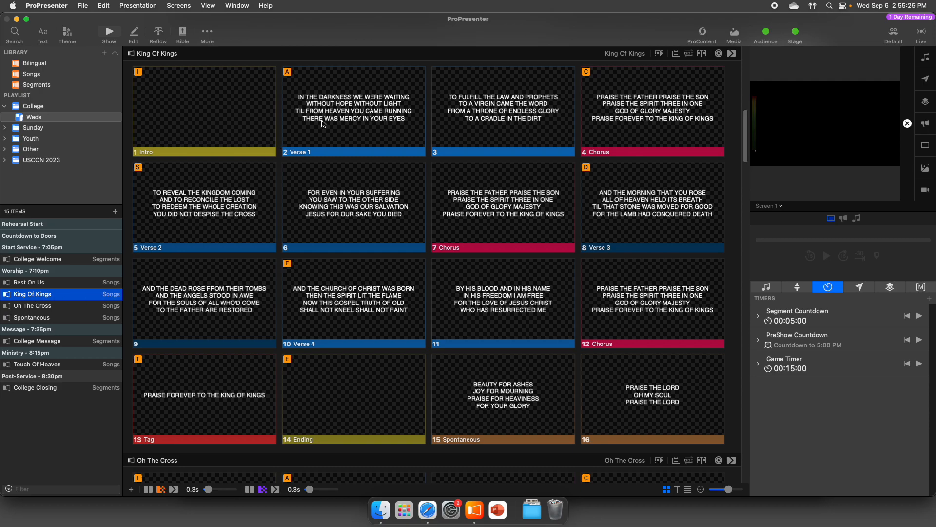
click(326, 155)
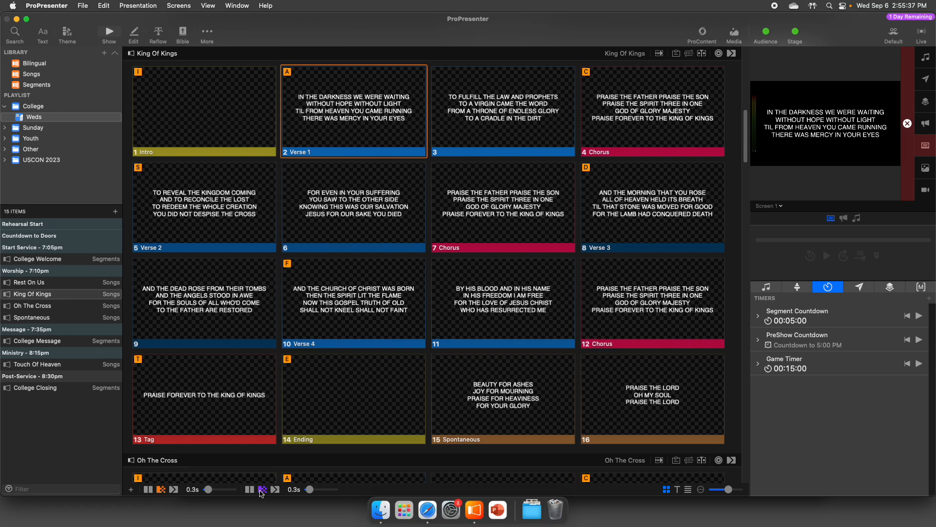
- Display the King Of Kings slides in Easy View and return them to the grid view
click(677, 489)
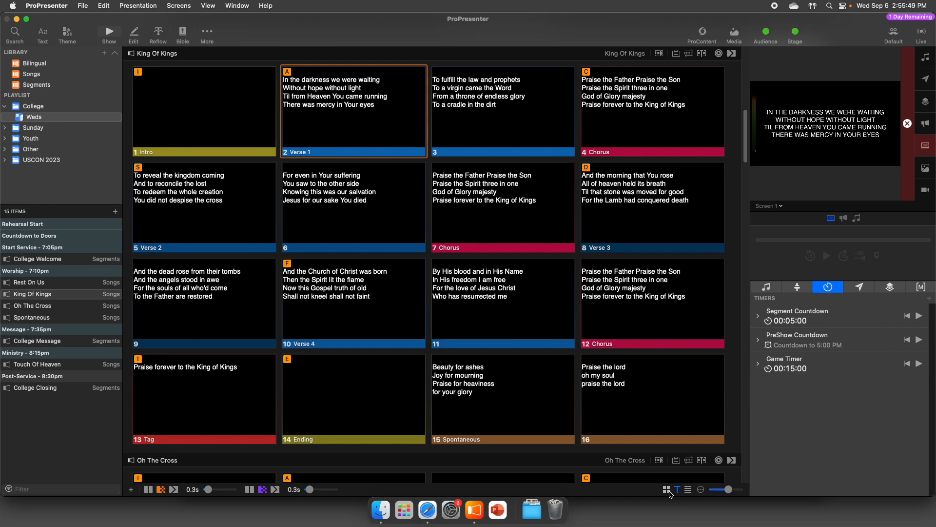
click(669, 491)
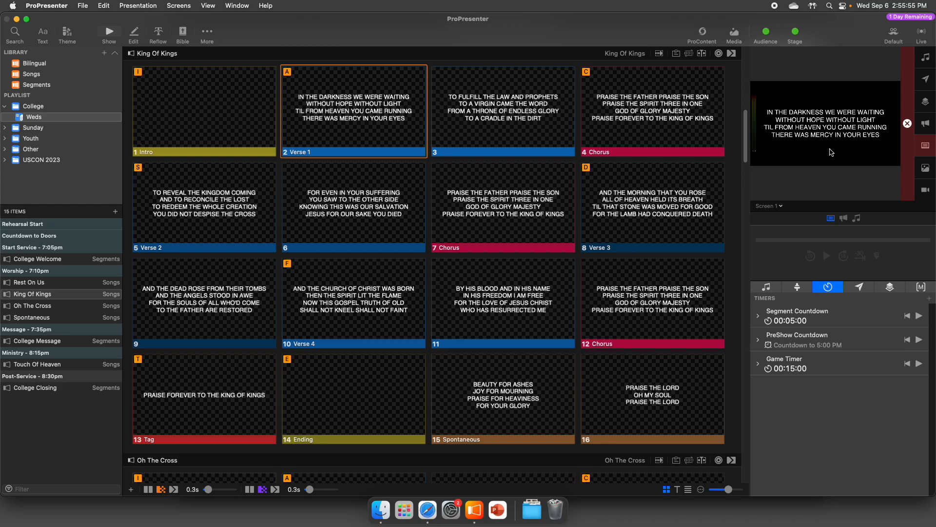
- Compare the live slide on the Stage Screen 1 and Screen 1 previews and clear all output layers
click(780, 207)
click(788, 251)
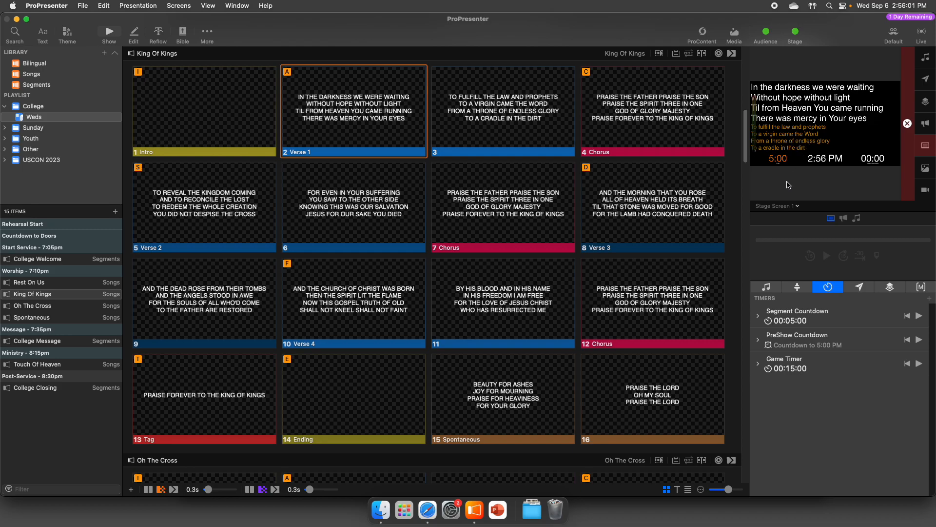
click(784, 207)
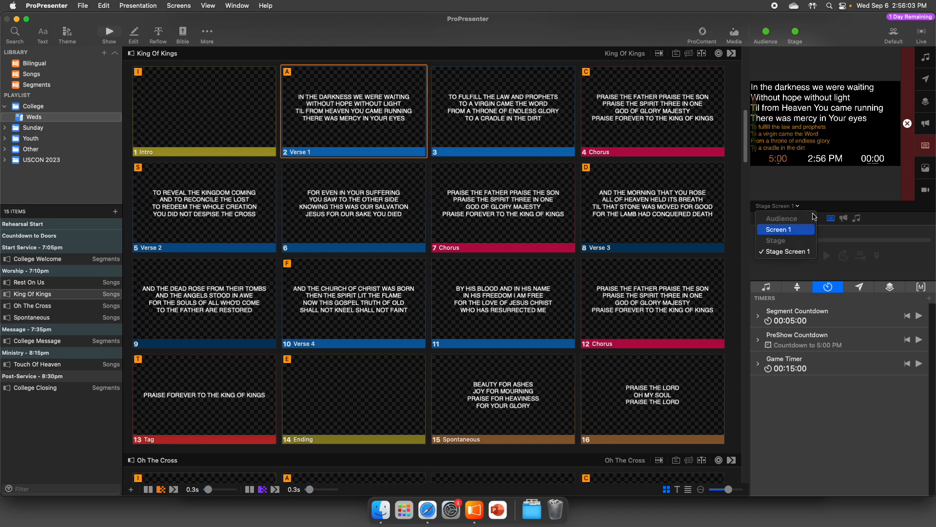
click(781, 229)
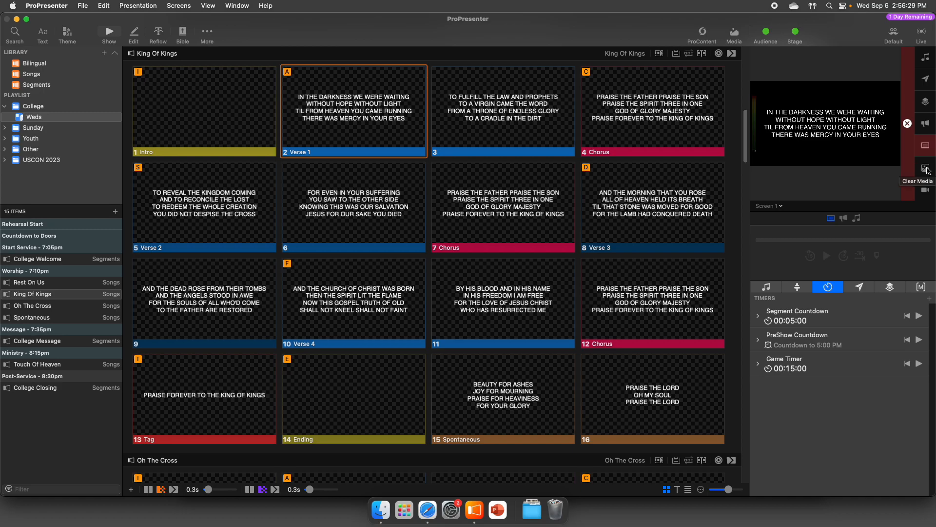
click(909, 166)
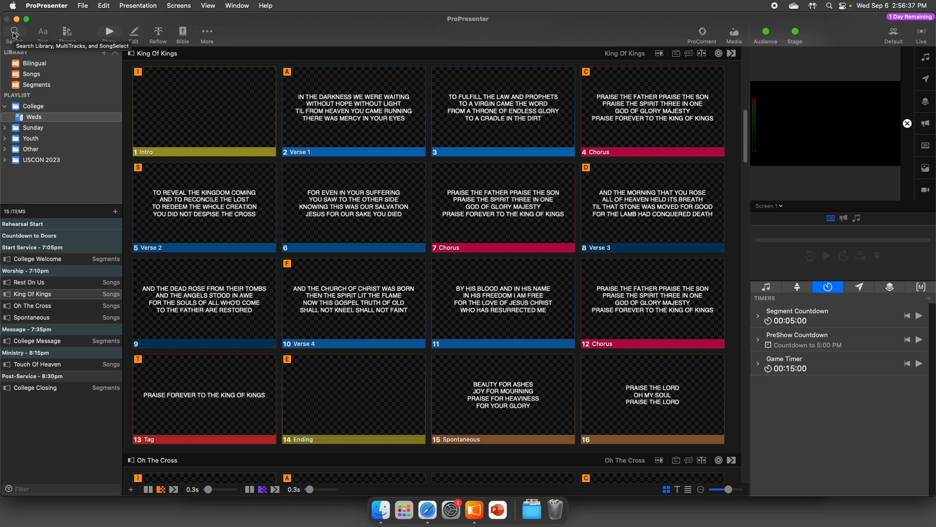
- Search the library for "how he loves" and open the song How He Loves
click(14, 33)
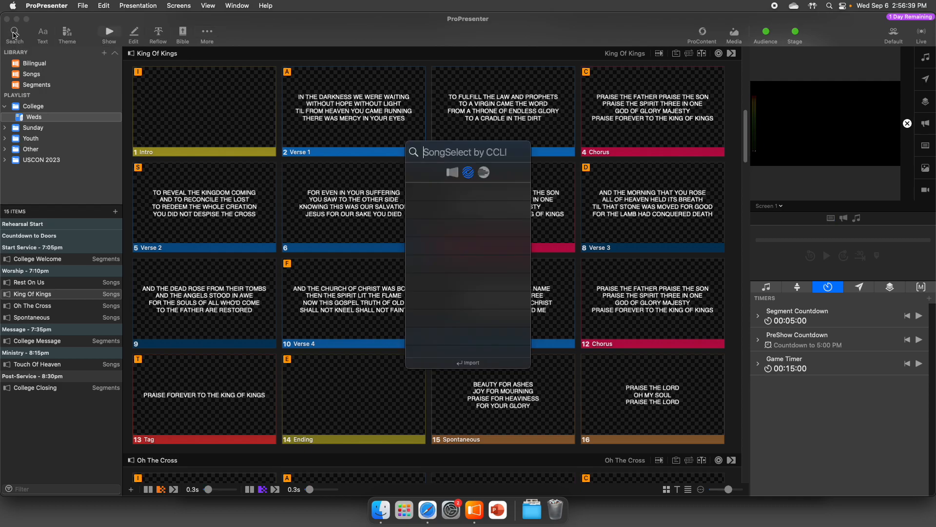
click(453, 174)
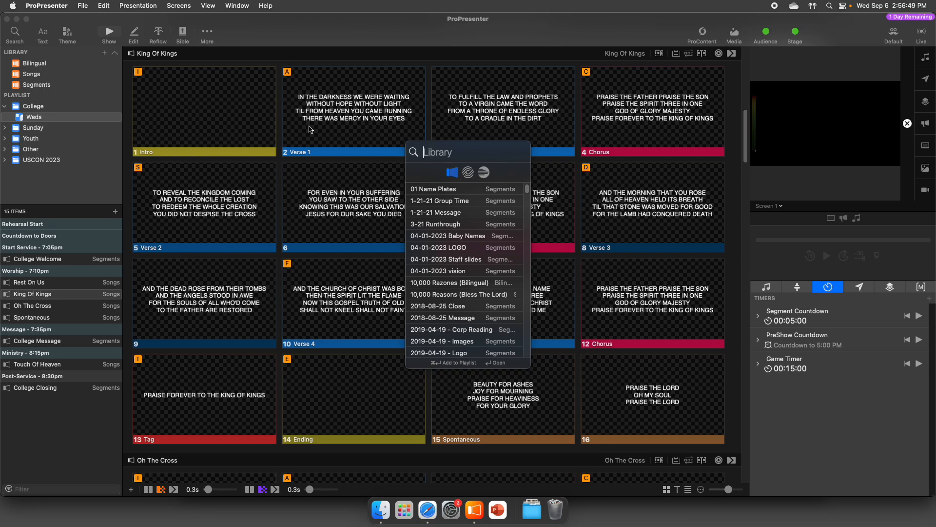
text(how he loves)
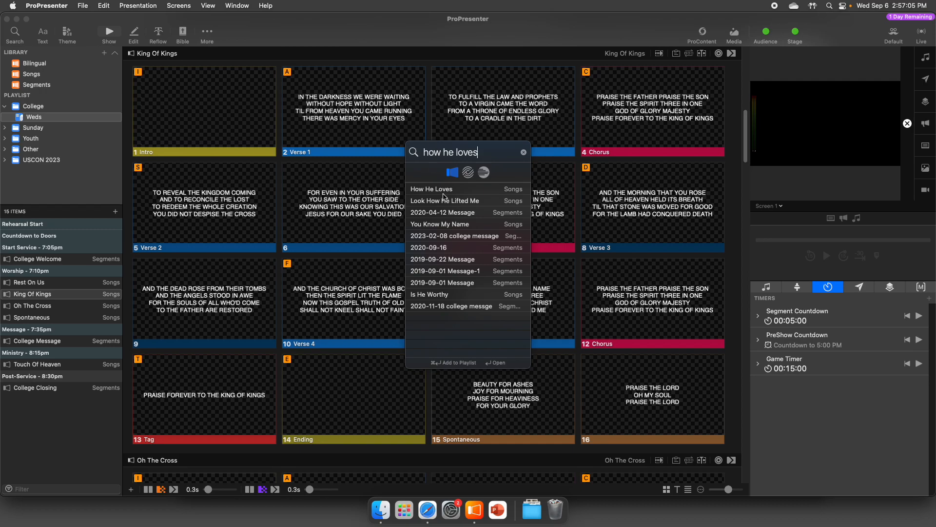
click(500, 193)
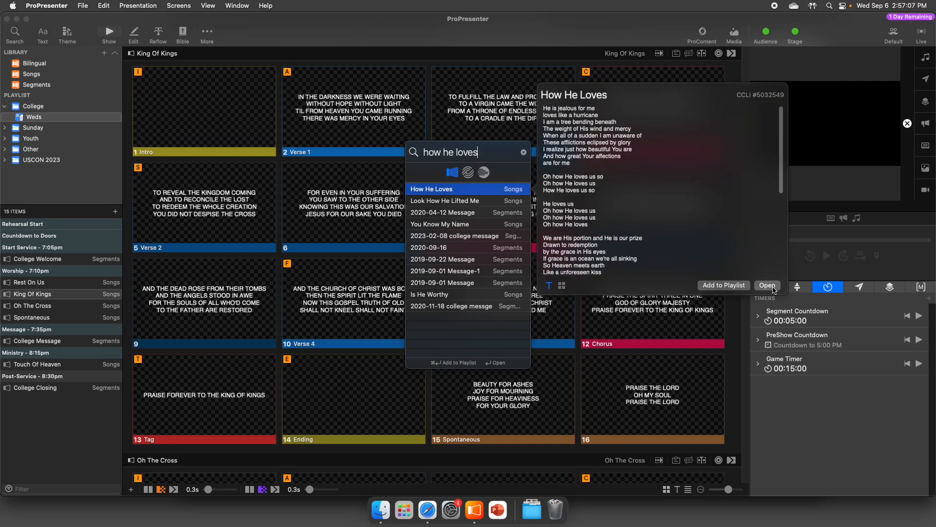
click(770, 287)
- Show the first Verse 1 slide of How He Loves and slide 3 on the output, clearing the output after each
click(345, 121)
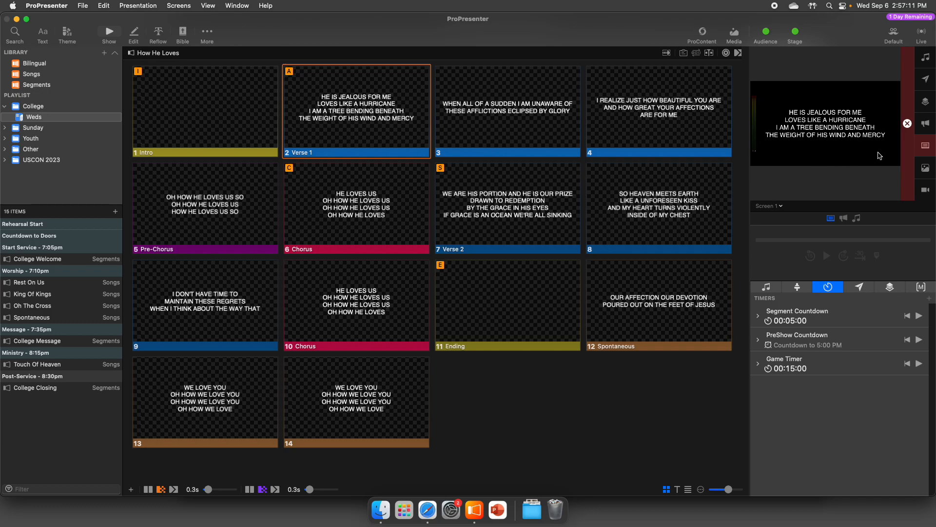
click(905, 151)
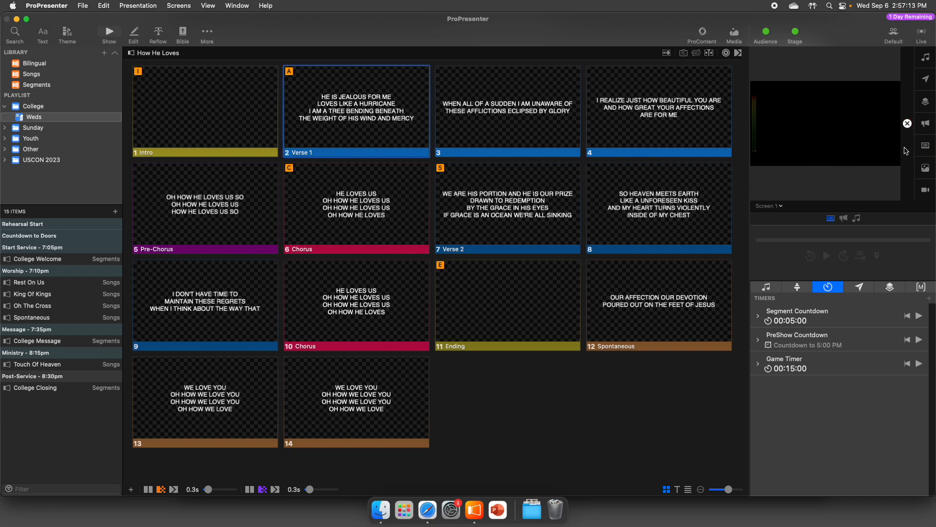
click(393, 130)
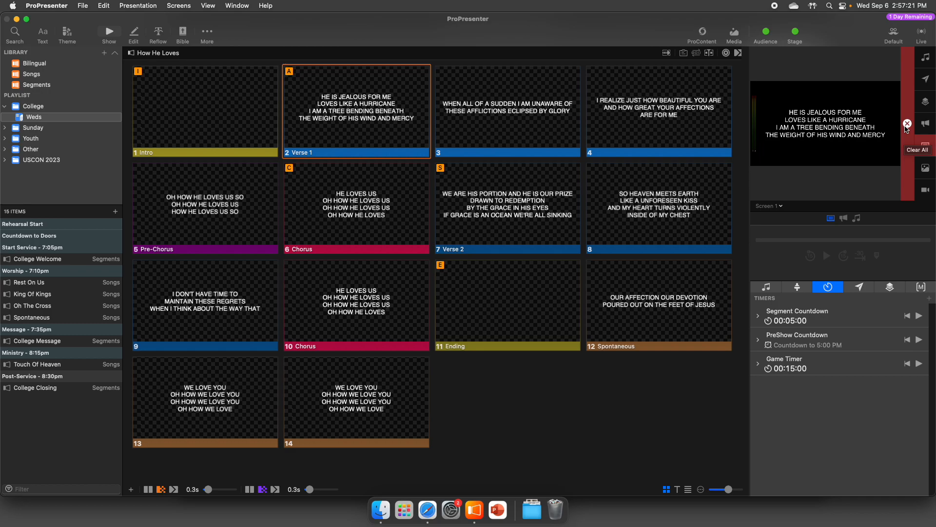
click(907, 123)
click(495, 116)
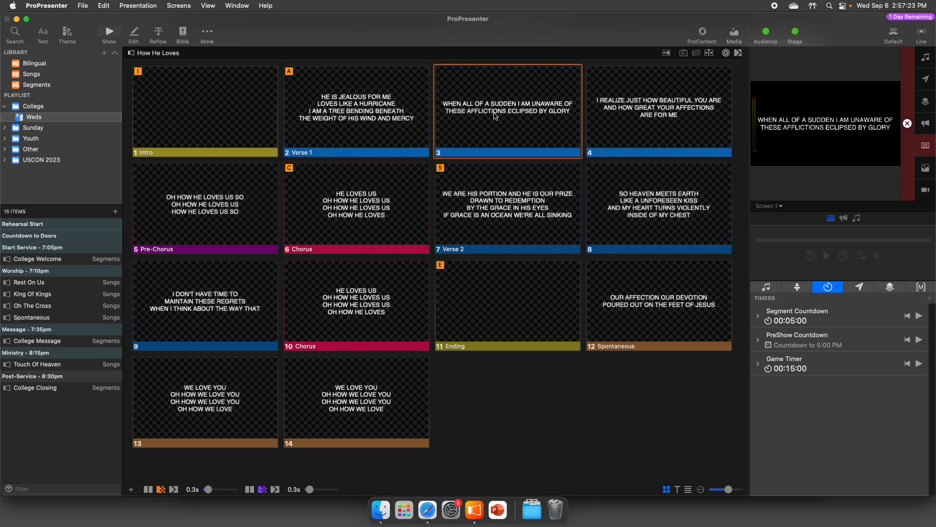
click(923, 153)
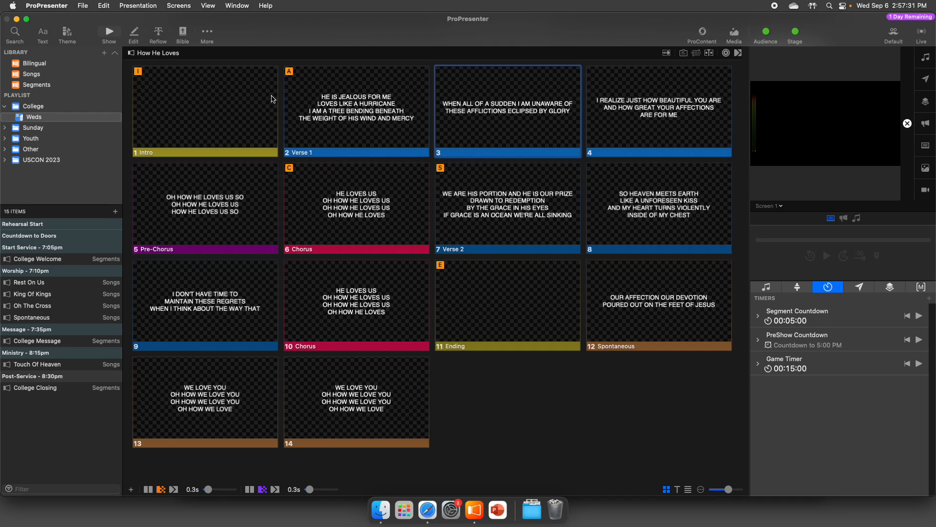
- Search SongSelect for "how he loves", preview the song How He Loves and open its import settings
click(16, 33)
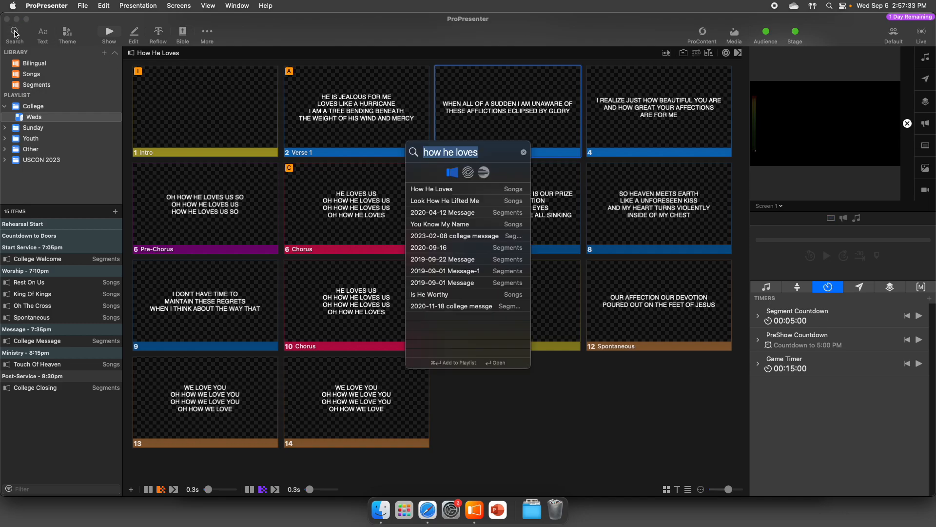
key(Escape)
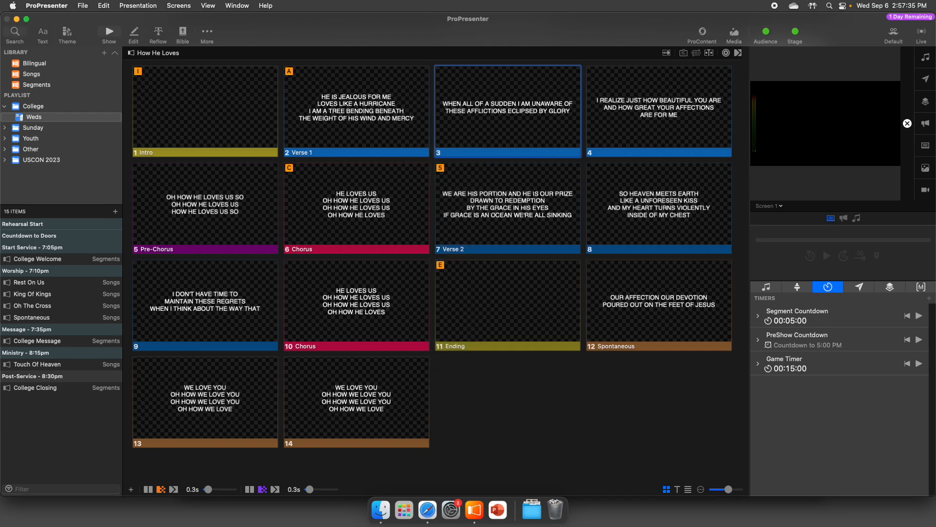
key(super+f)
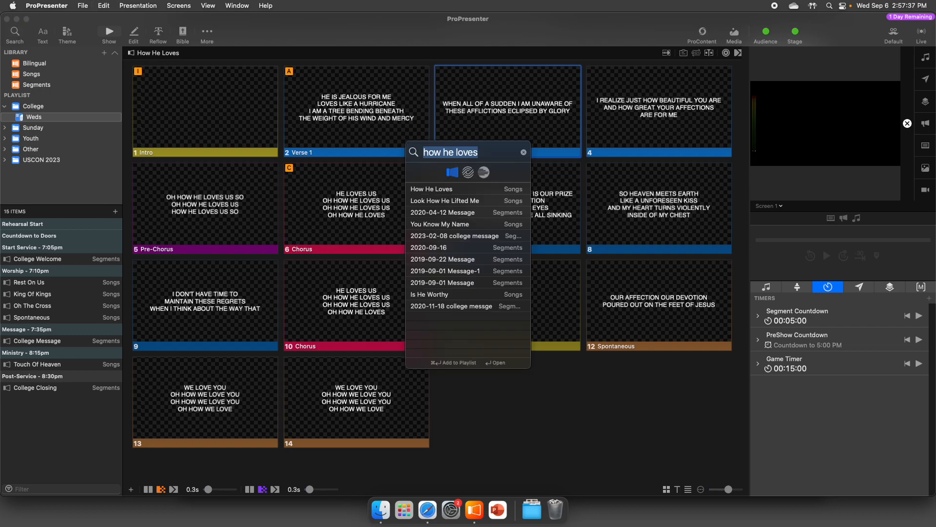
click(470, 172)
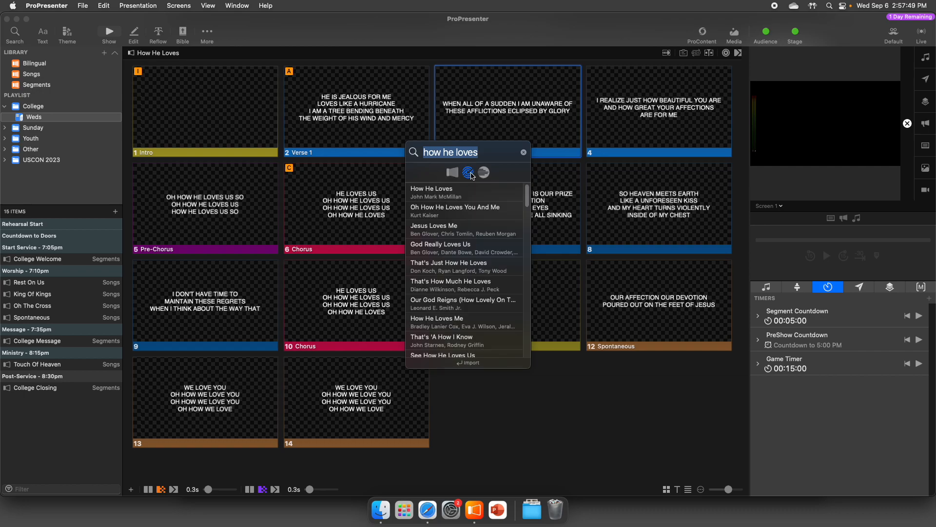
click(456, 198)
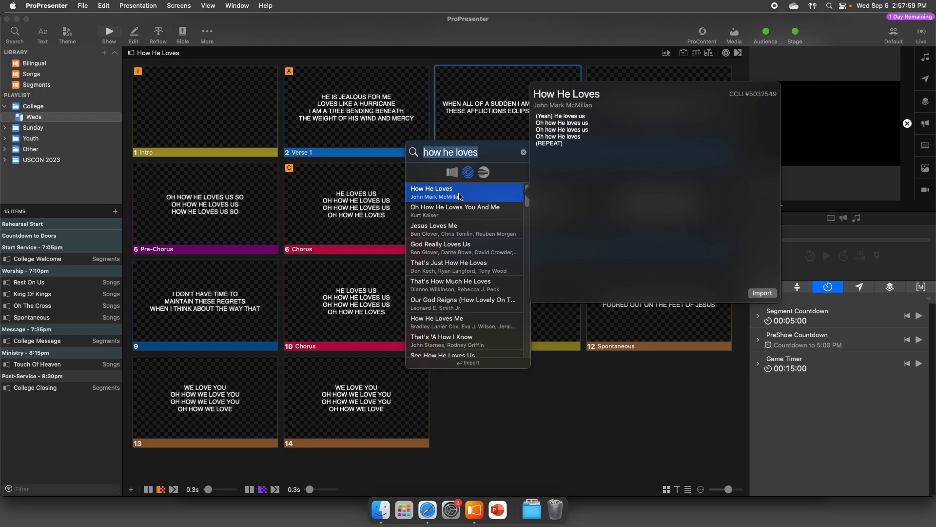
click(453, 175)
click(467, 175)
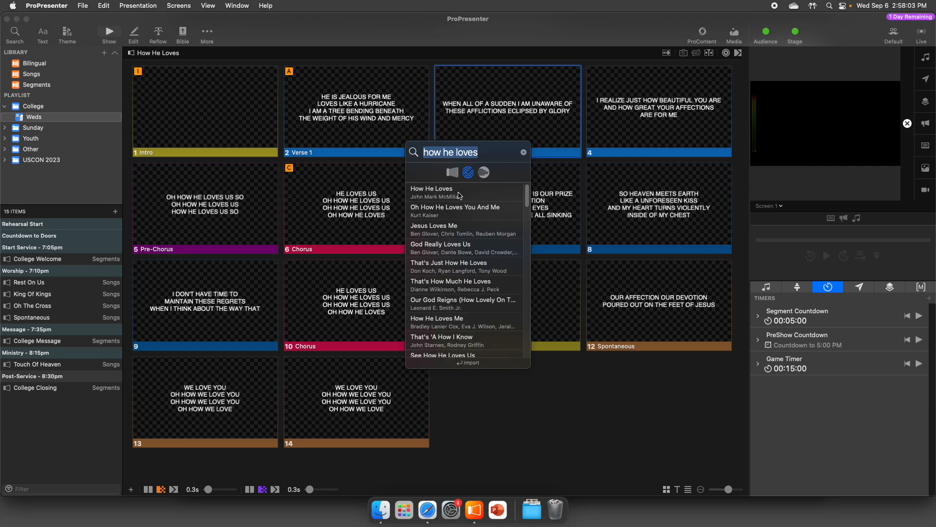
click(459, 195)
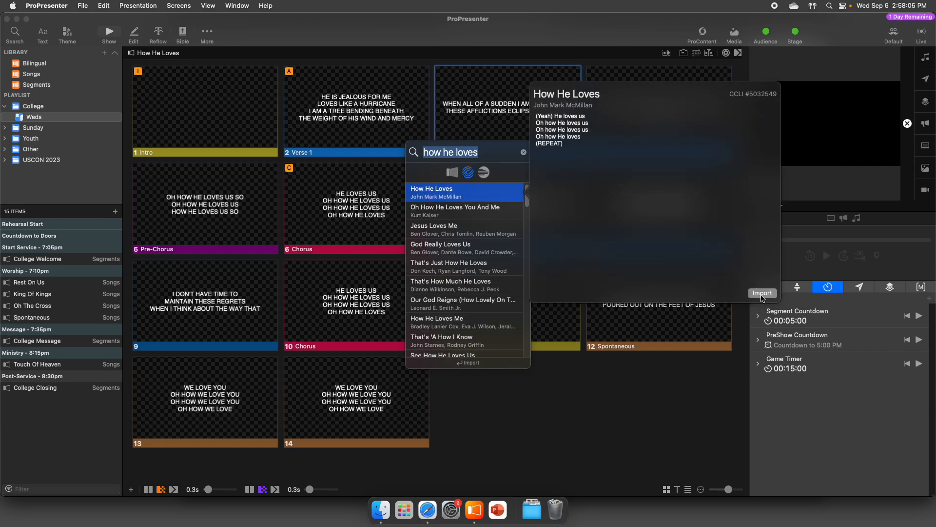
click(762, 293)
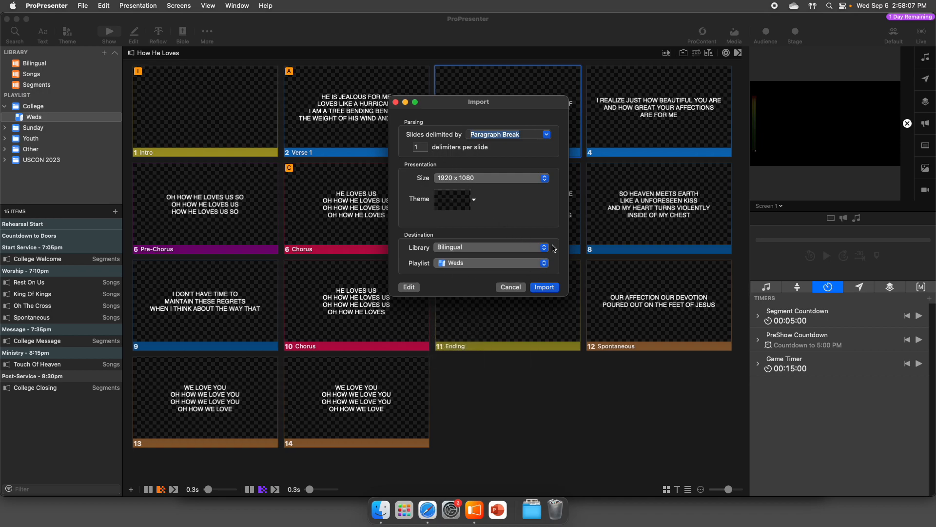
- Examine the import's destination library and playlist choices and the slide themes in the 00 Antioch group
click(462, 249)
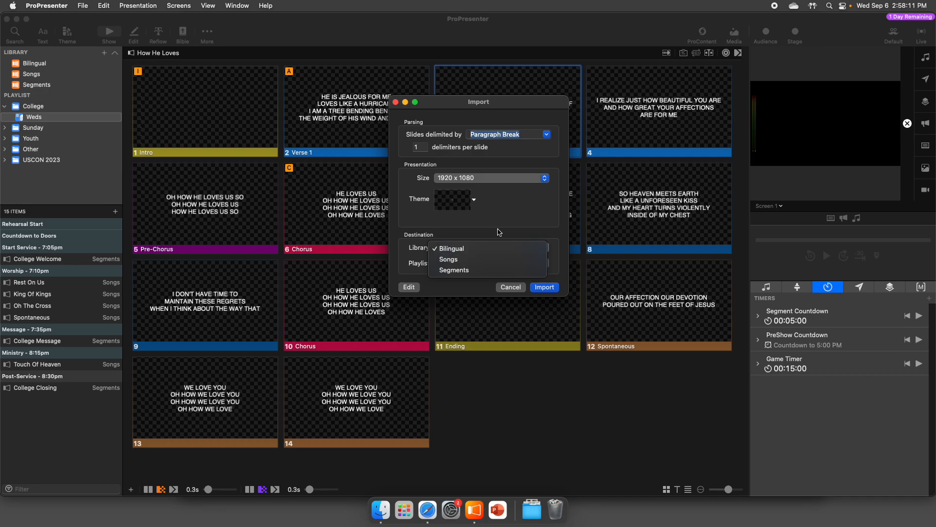
click(458, 249)
click(478, 264)
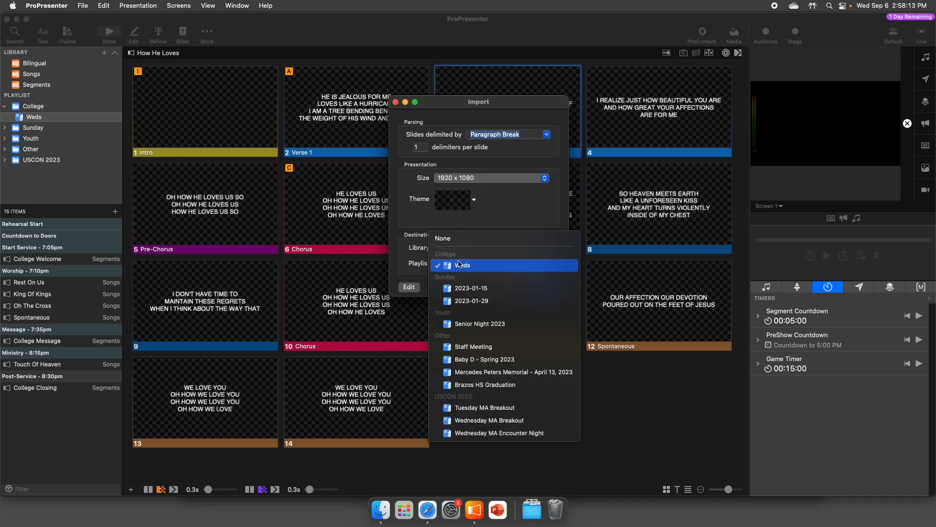
click(501, 227)
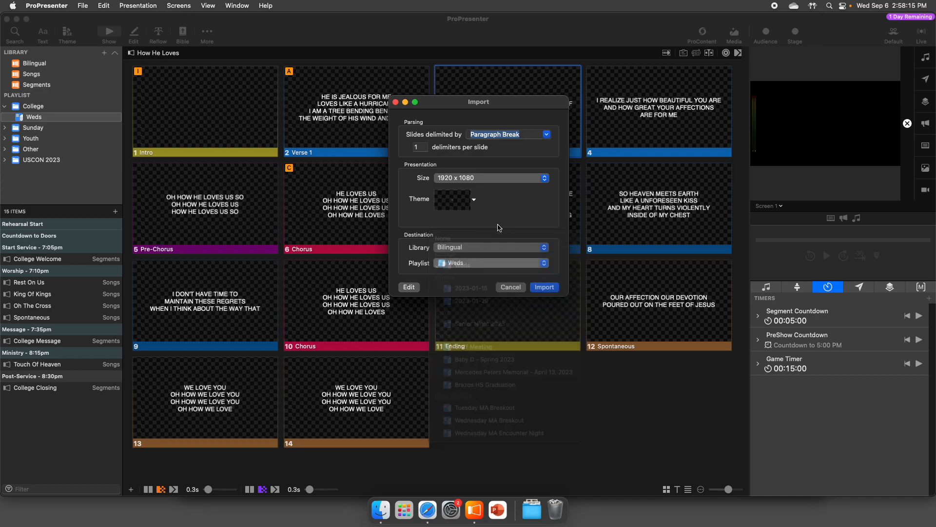
click(474, 200)
click(409, 259)
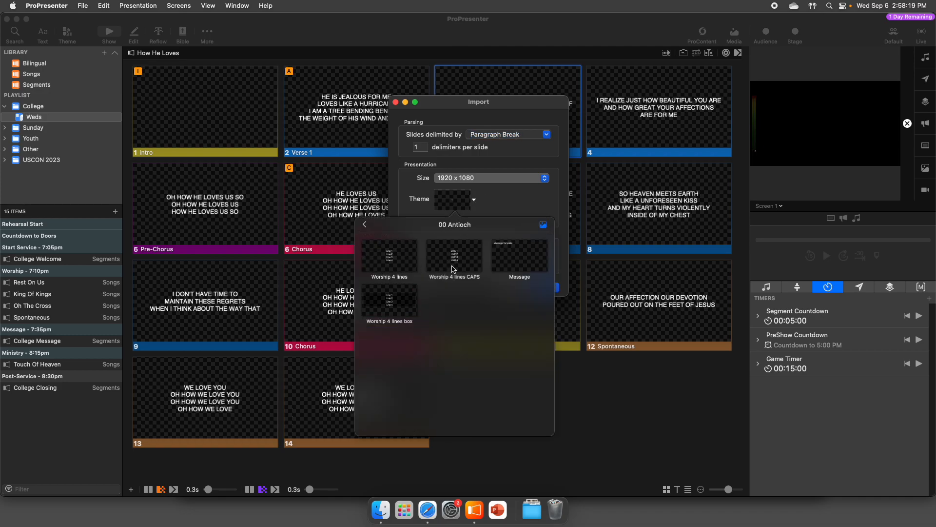
click(510, 206)
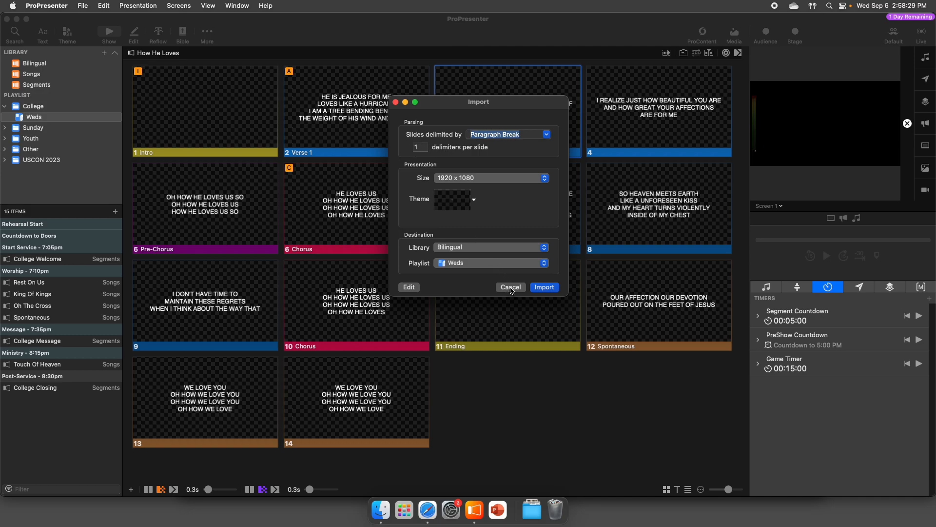
- Examine the How He Loves import in the Reflow Editor and close it without importing
click(410, 287)
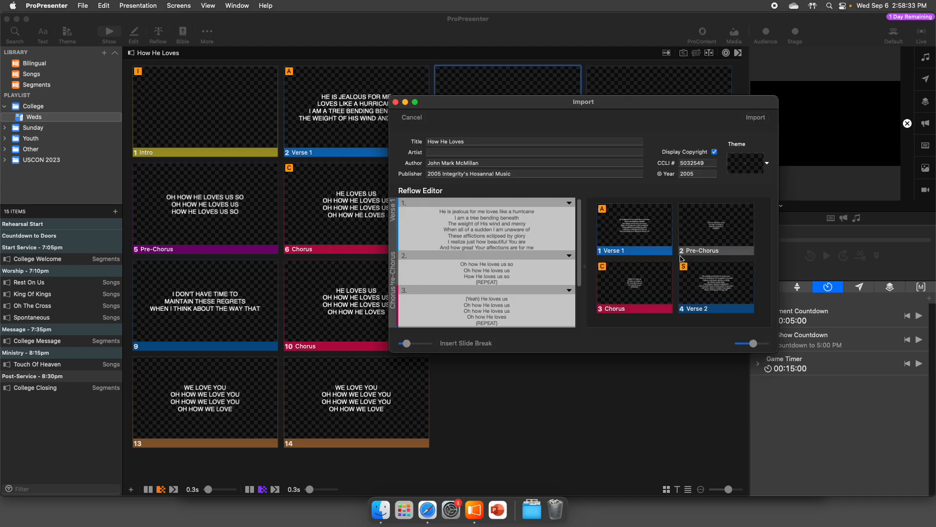
click(396, 103)
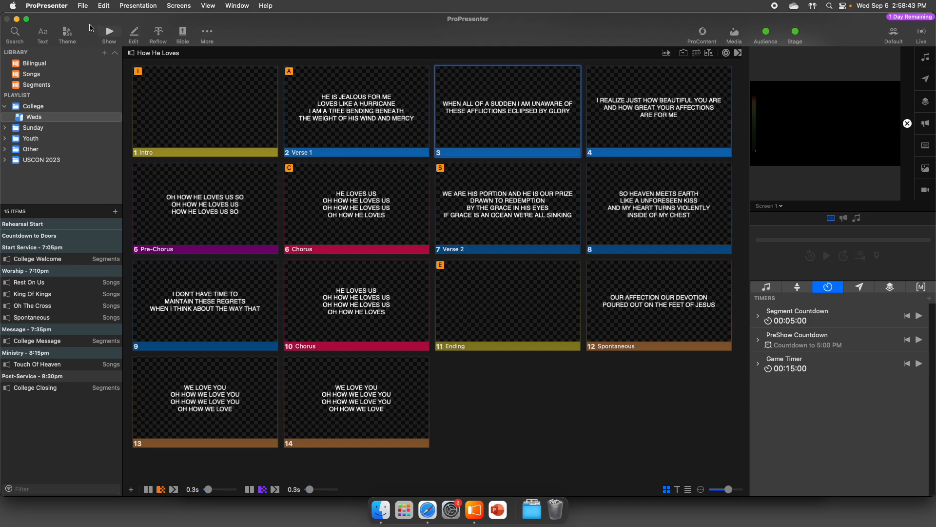
- Apply the 00 Antioch theme Worship 4 lines to the Rest On Us slides, and switch them back to Worship 4 lines CAPS
click(60, 263)
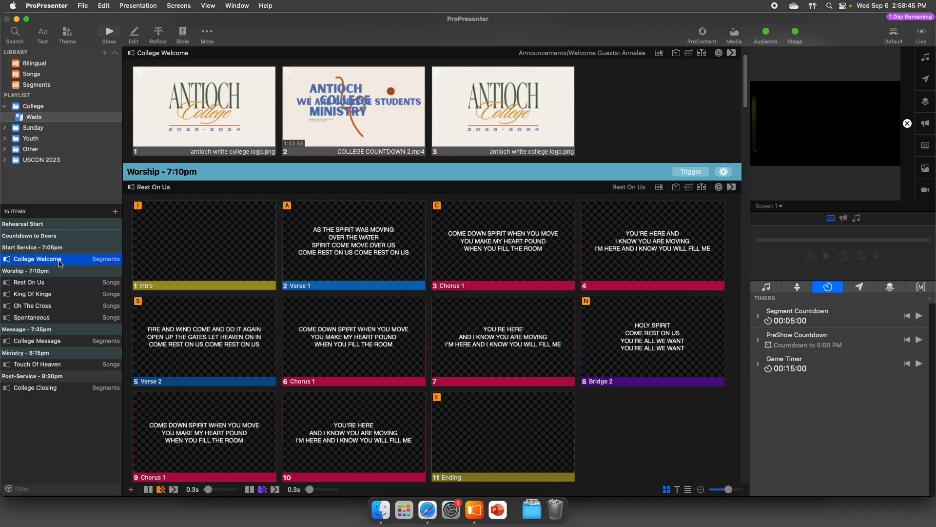
click(60, 285)
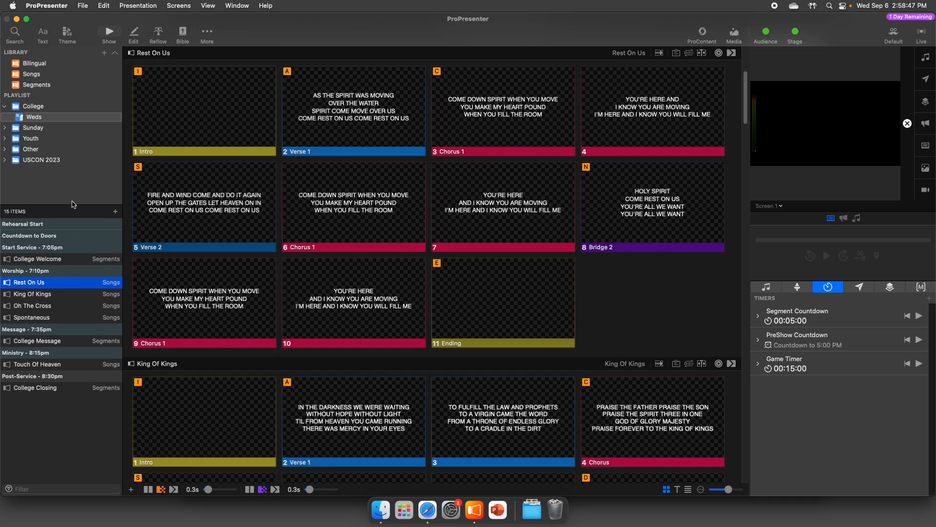
click(69, 32)
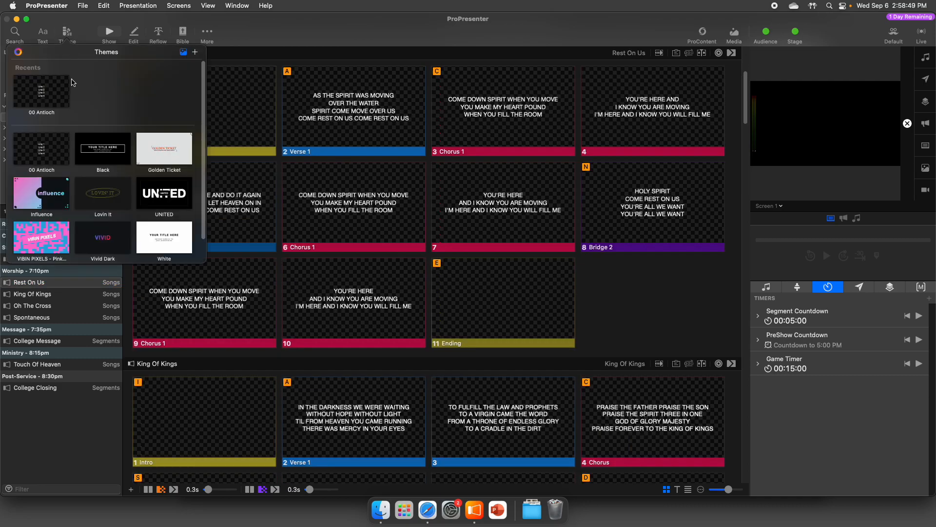
click(48, 95)
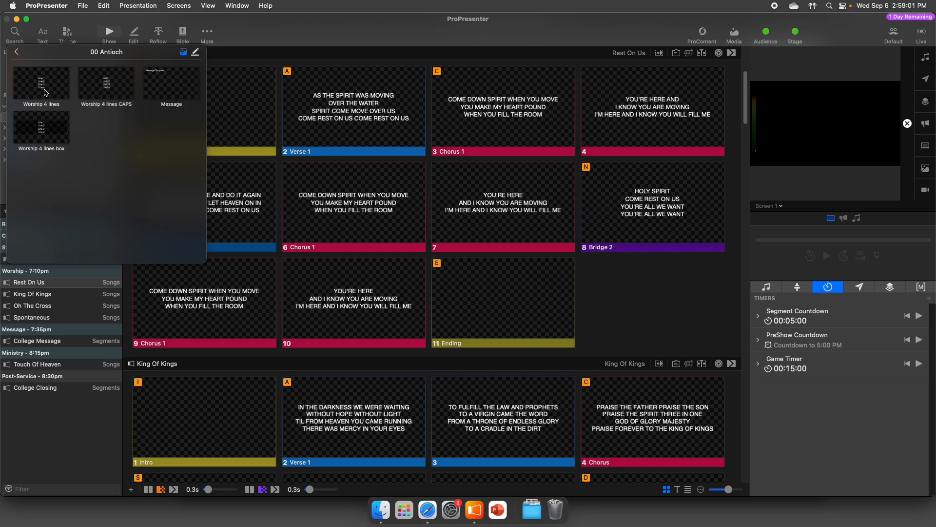
click(43, 91)
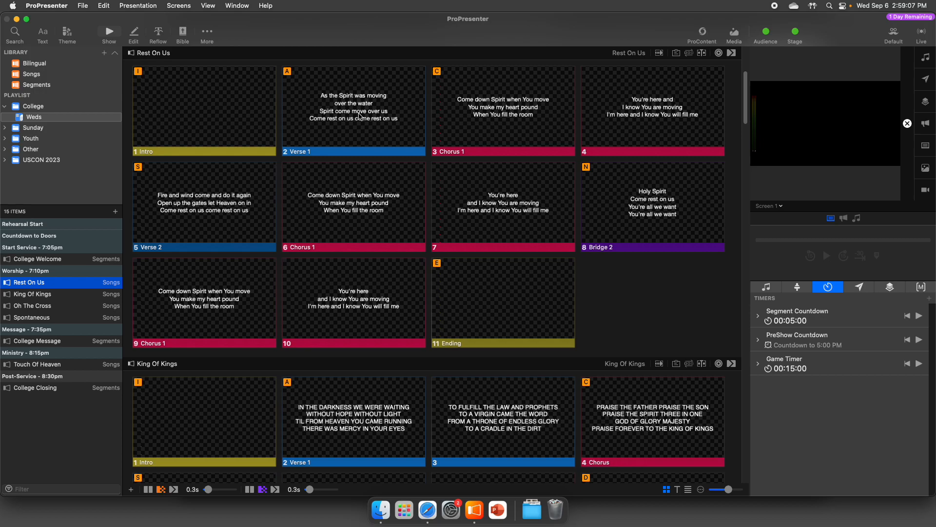
click(74, 36)
click(106, 87)
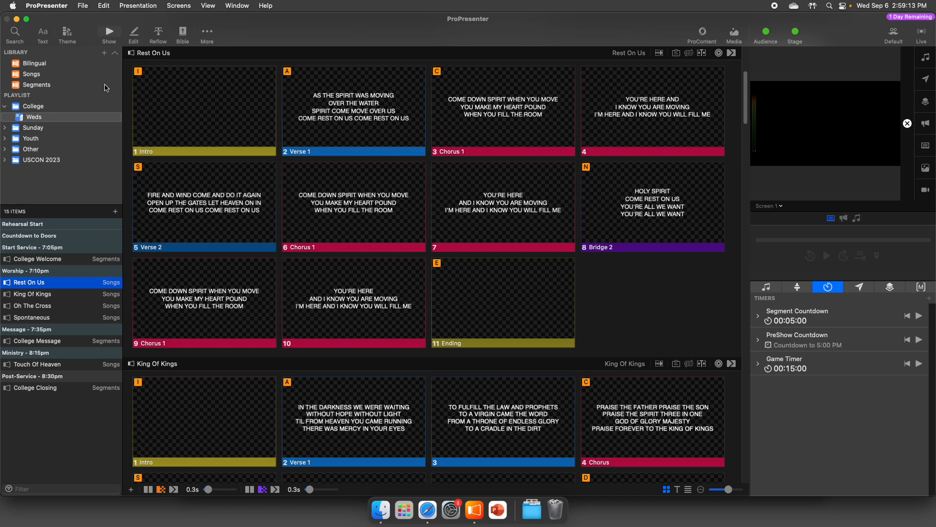
- Make the text "Don't isolate yourself from God's people." italic on slide 15 of College Message and return to the slide overview
click(86, 341)
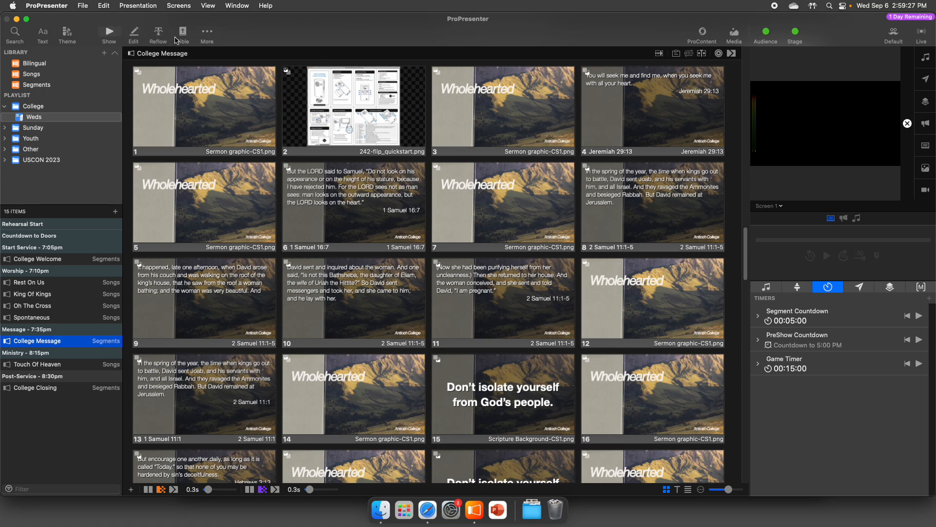
click(135, 34)
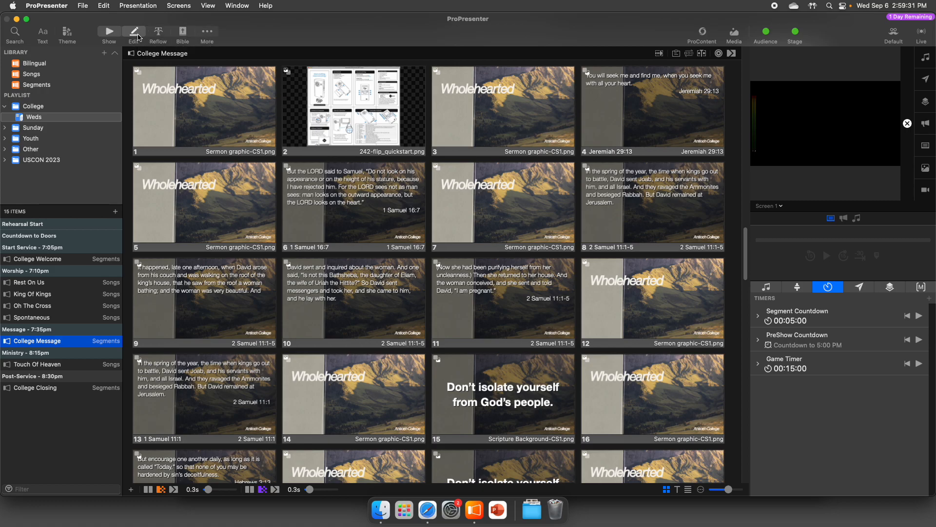
scroll(67, 181, down, 15)
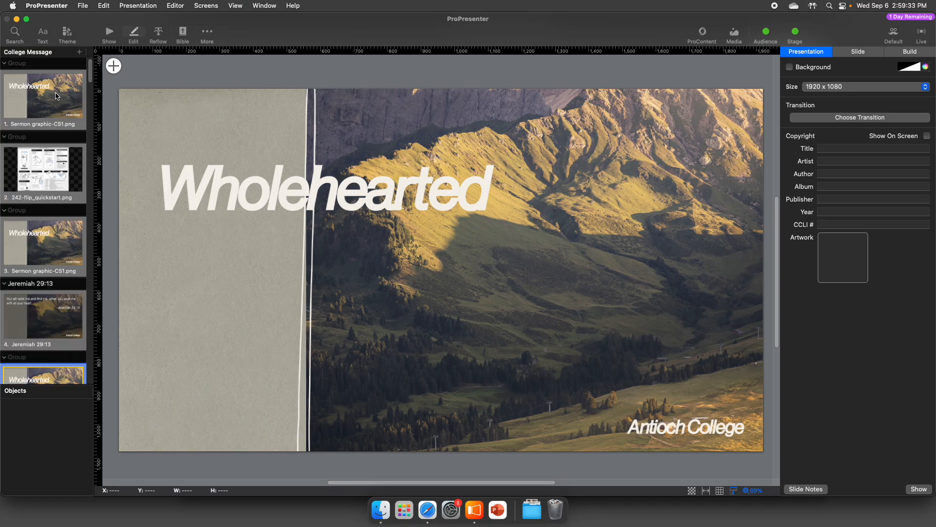
click(53, 135)
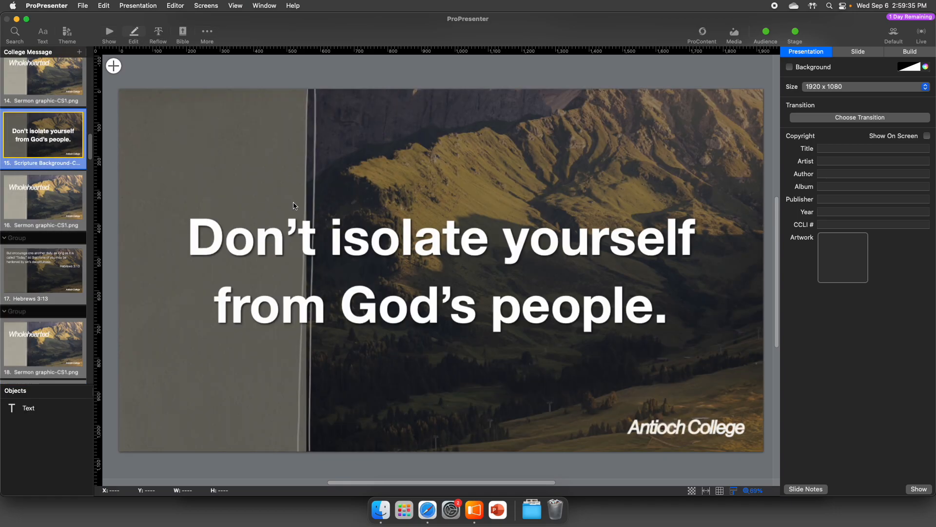
click(288, 230)
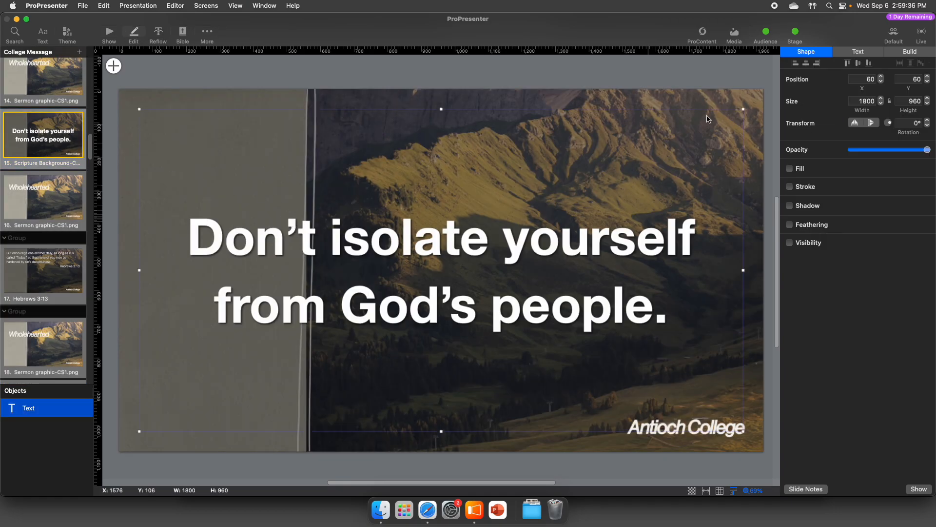
click(859, 52)
click(809, 114)
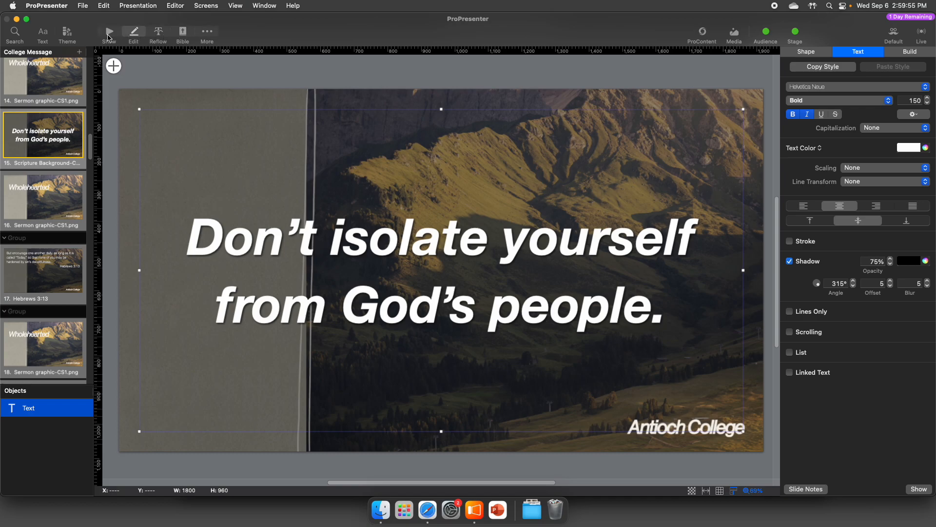
click(109, 34)
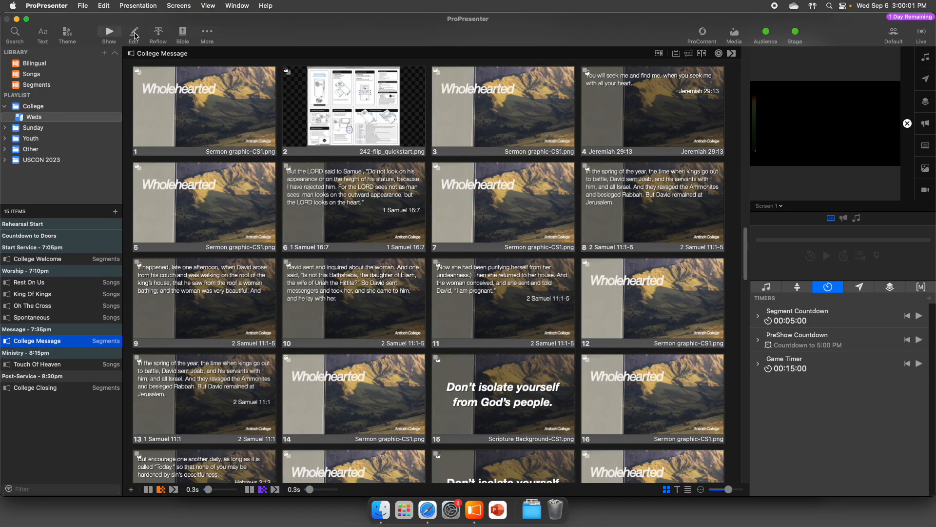
- Examine the College Message slide text in the Reflow Editor, highlighting the first 2 Samuel 11:1-5 passage, and leave the editor
click(158, 35)
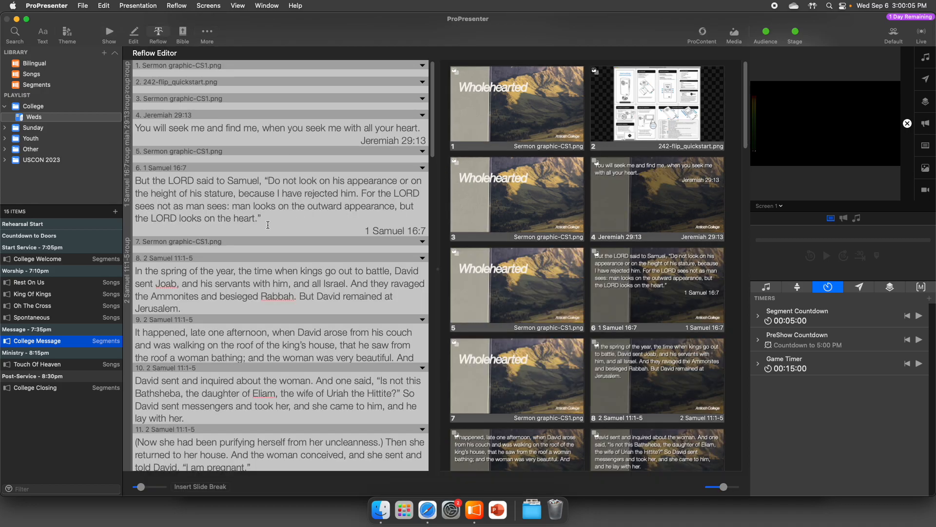
scroll(256, 301, down, 2)
drag(135, 238, 252, 335)
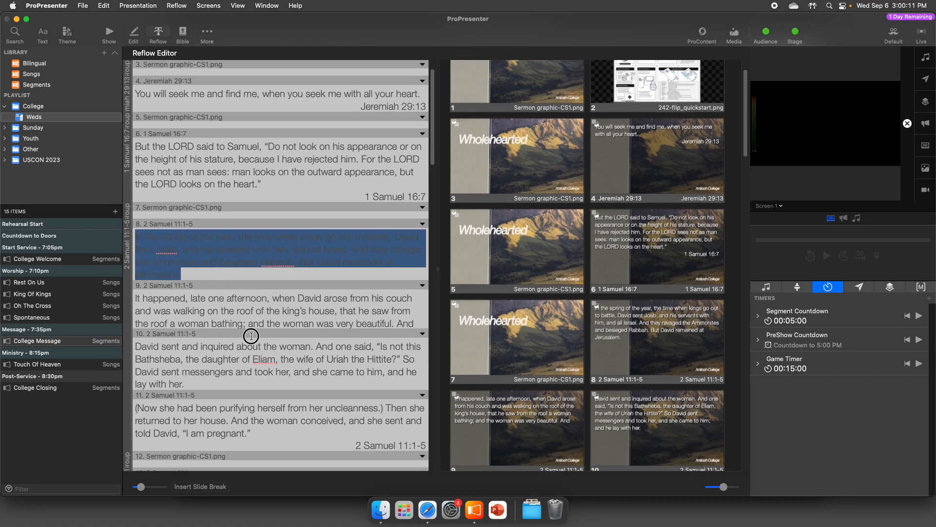
click(236, 382)
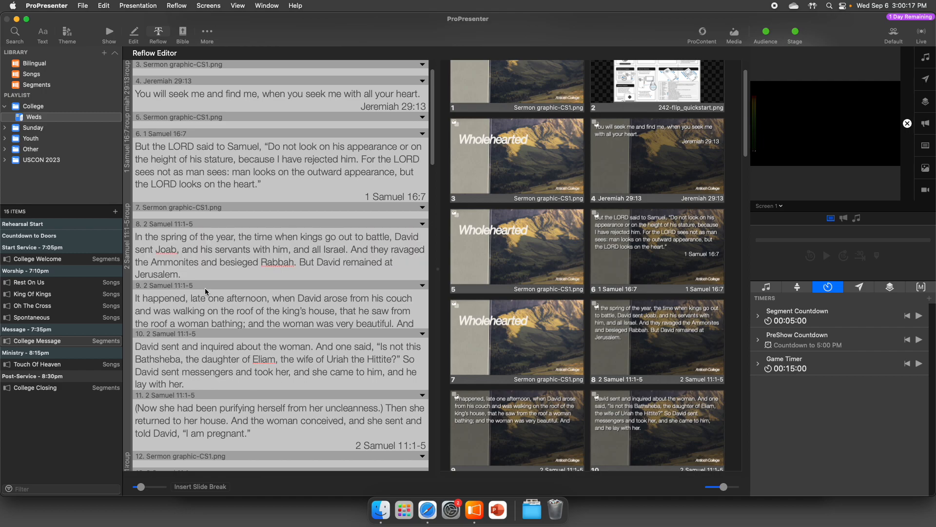
click(110, 35)
- Show the first College Message slide on the output and clear the output
key(Right)
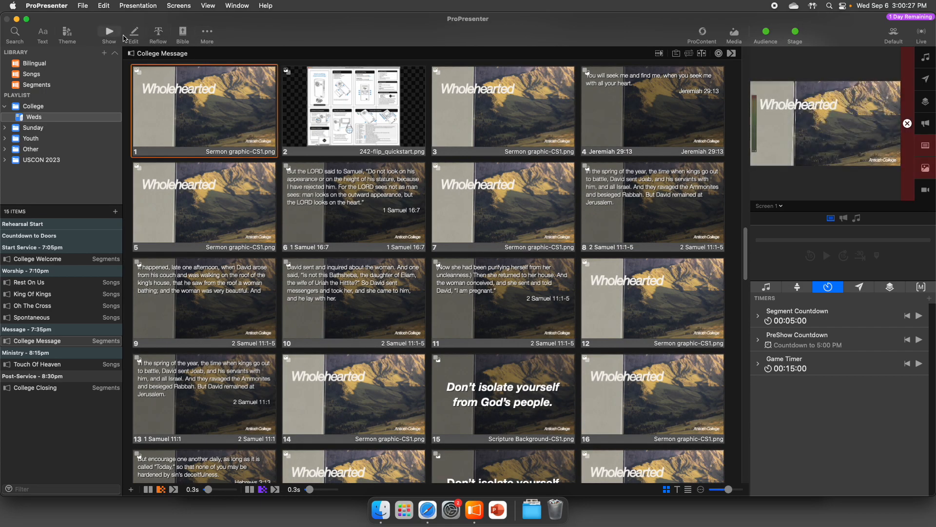
click(907, 124)
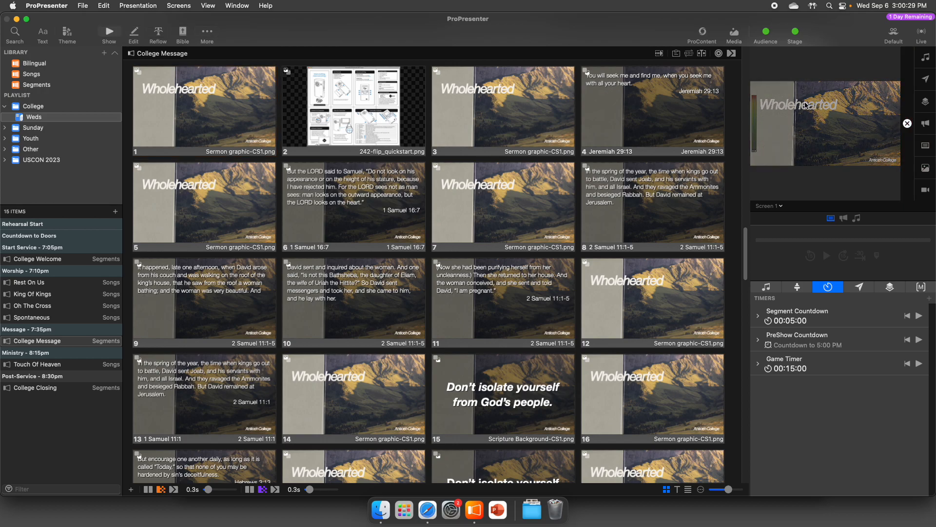
- Look at the Bible module's scripture lookup and return to the College Message slides
click(182, 34)
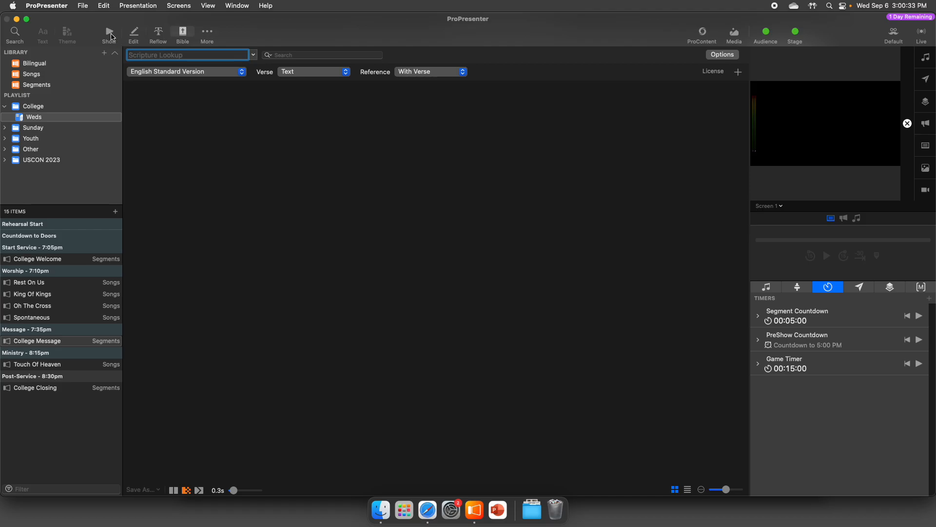
click(111, 34)
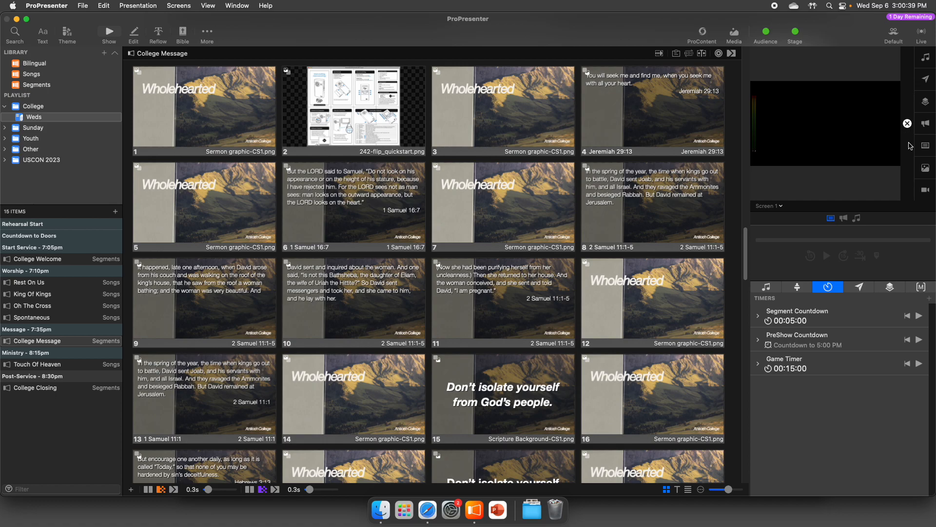
- Insert Sermon graphic-CS1 from the College media playlist as a new slide after slide 5 of College Message, and delete that slide again
click(734, 33)
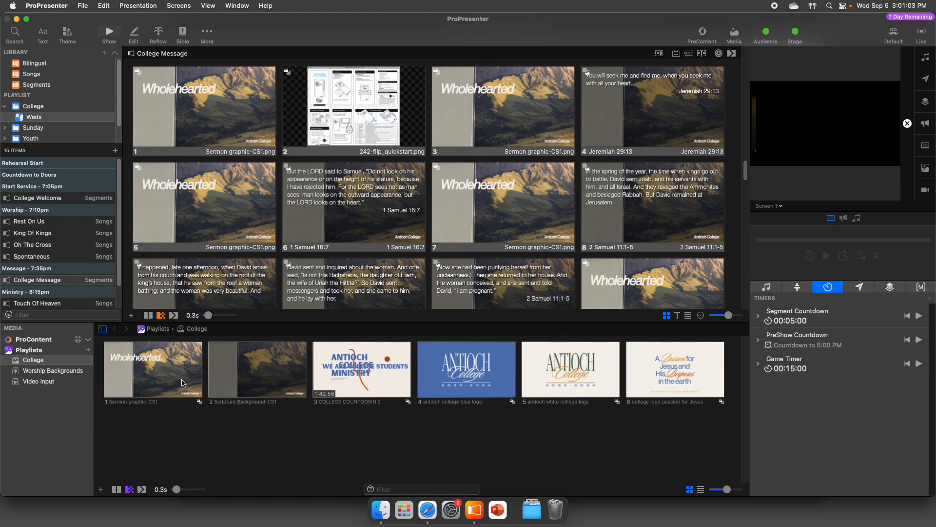
drag(178, 373, 288, 242)
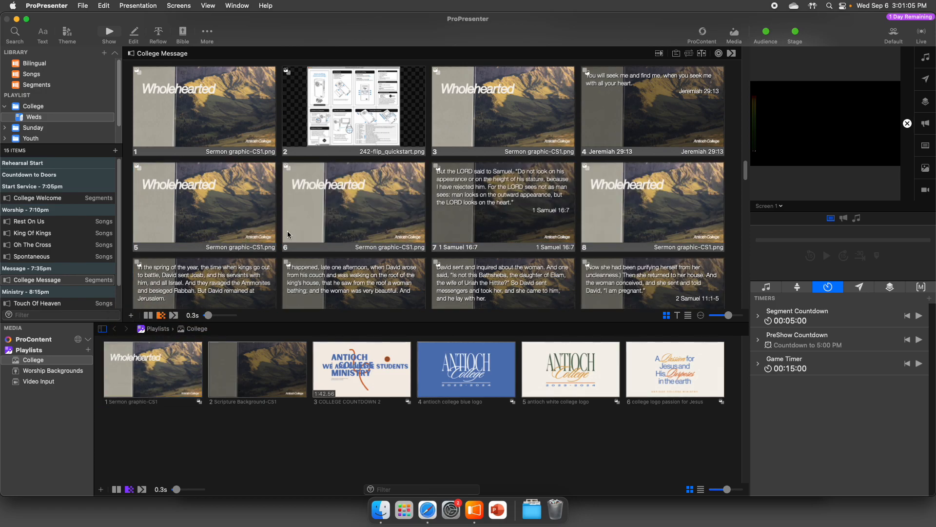
right_click(334, 242)
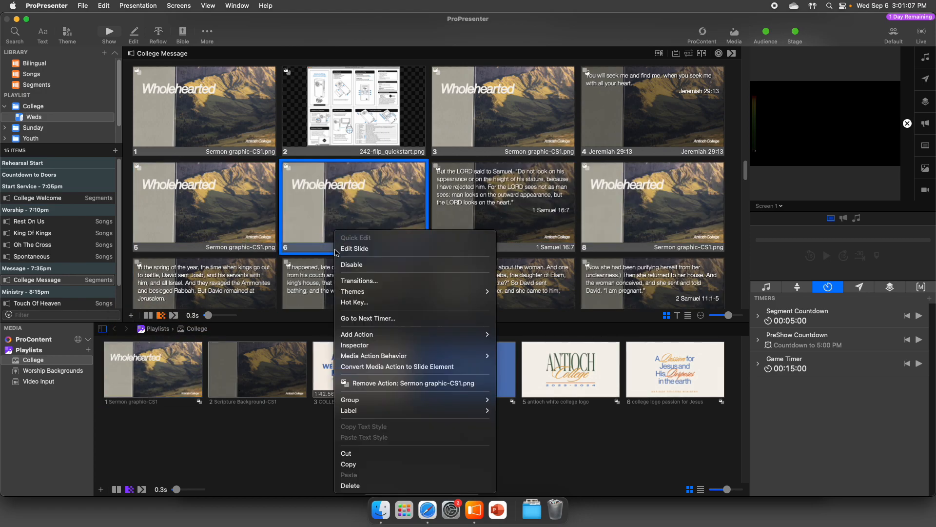
click(355, 482)
click(271, 456)
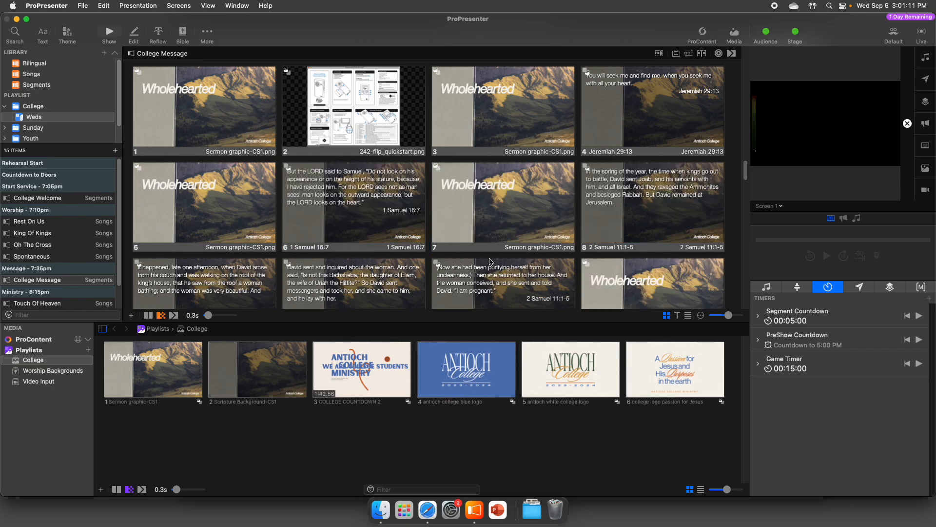
- Look at the services folder in Finder, close its window, and return to ProPresenter to hide the media bin
click(385, 510)
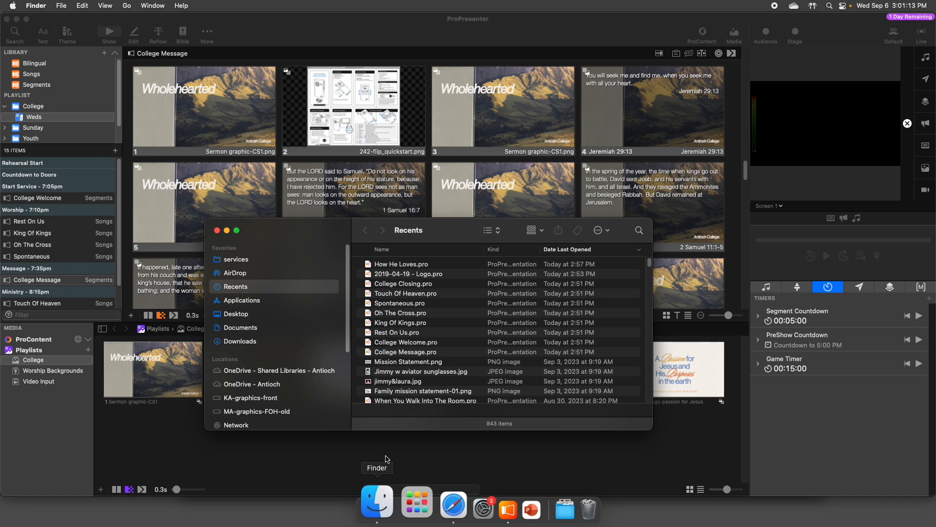
click(236, 260)
click(218, 230)
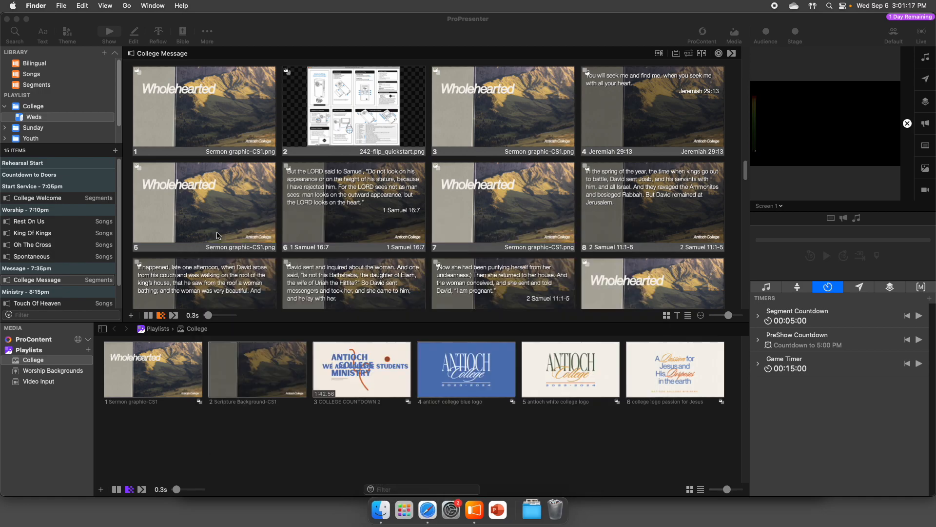
click(295, 444)
key(ctrl+v)
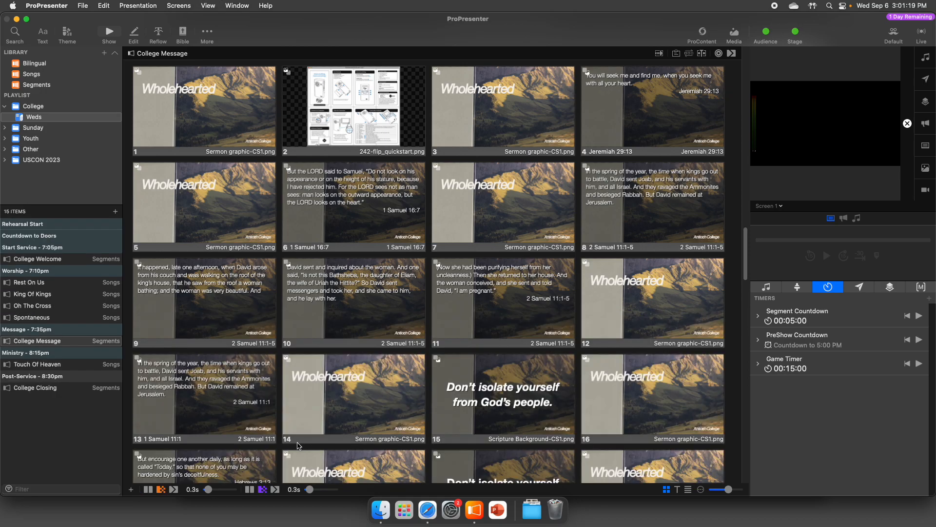